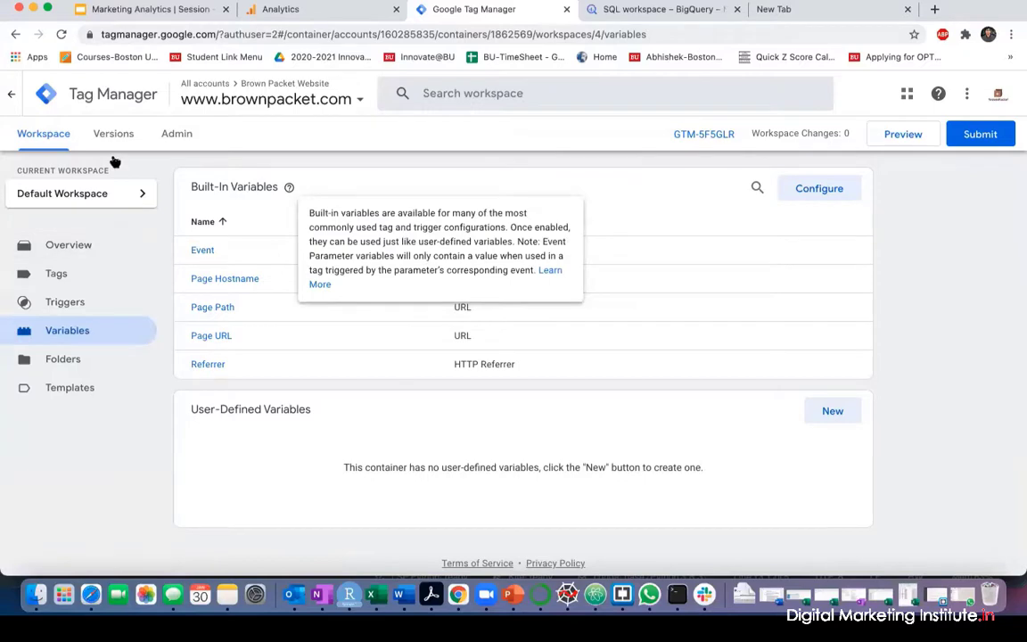
Switch to Google Analytics and open the Acquisition Overview report to examine users, behavior and conversions by traffic channel
click(324, 9)
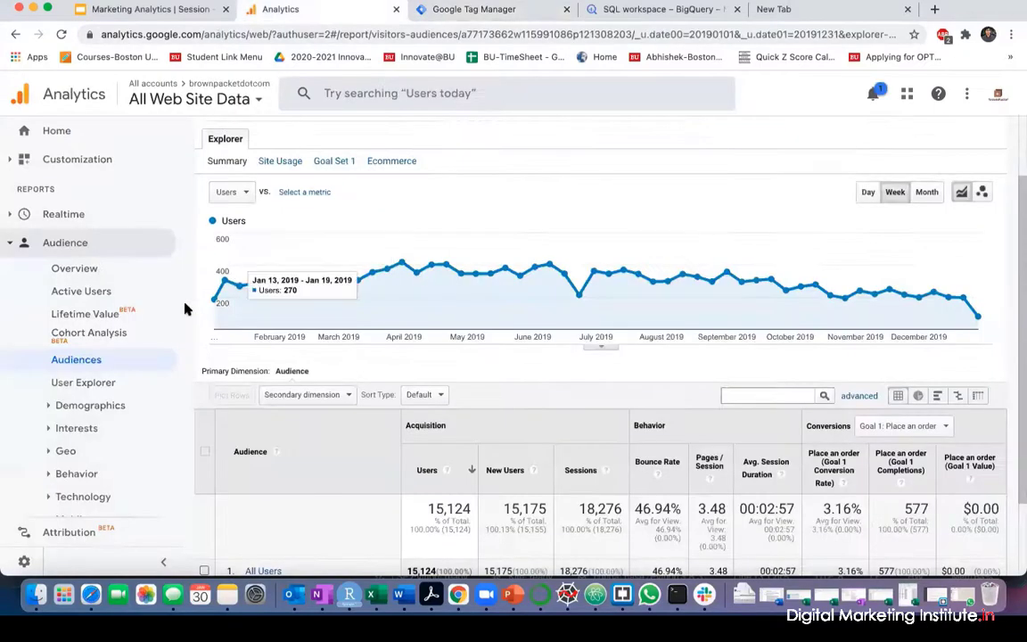
scroll(132, 418, down, 3)
scroll(131, 421, down, 2)
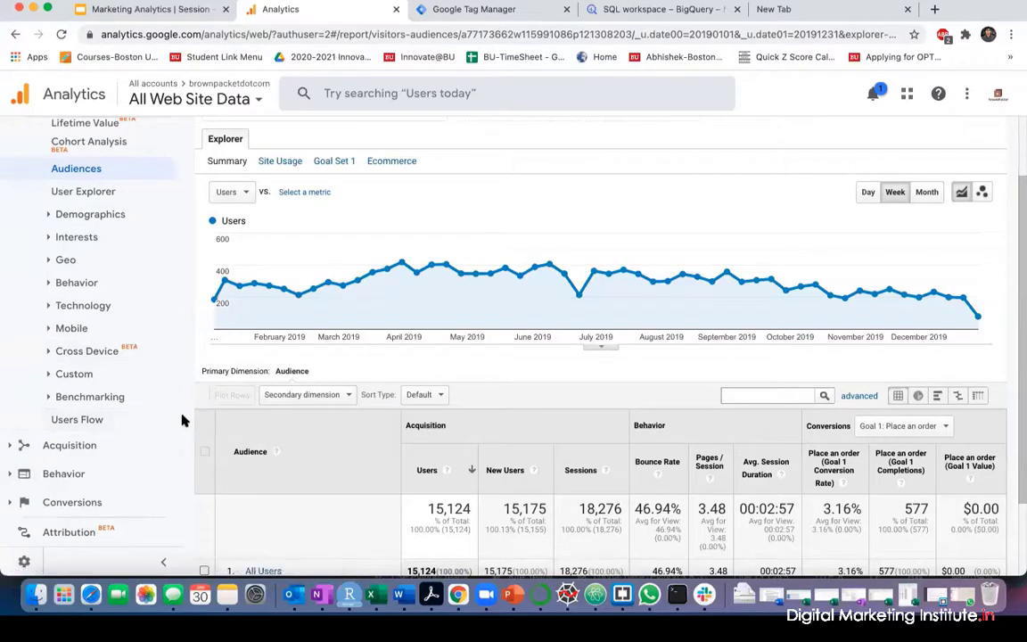
click(100, 447)
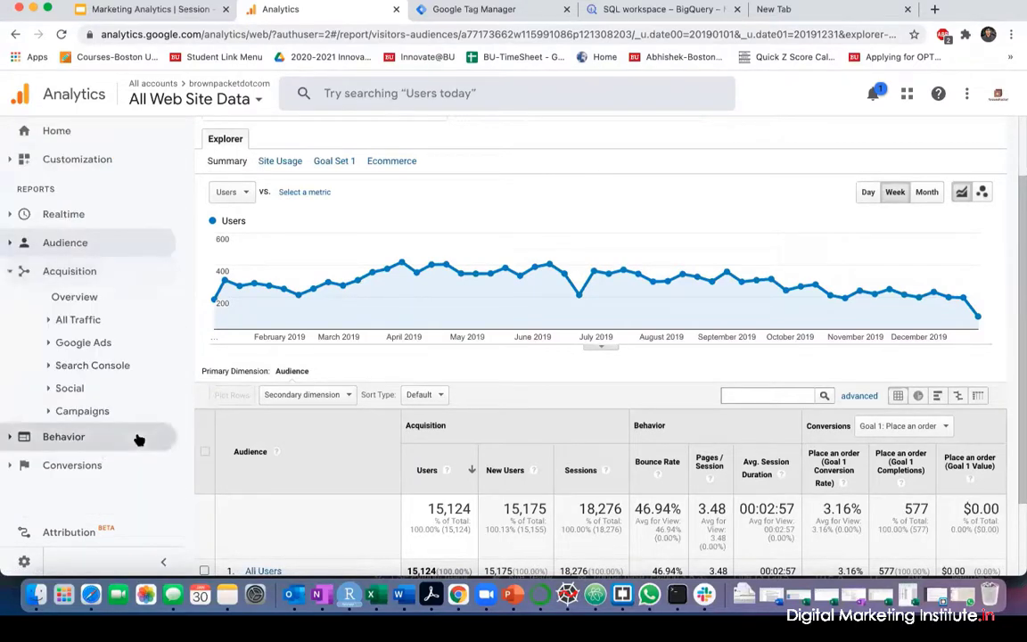
click(99, 297)
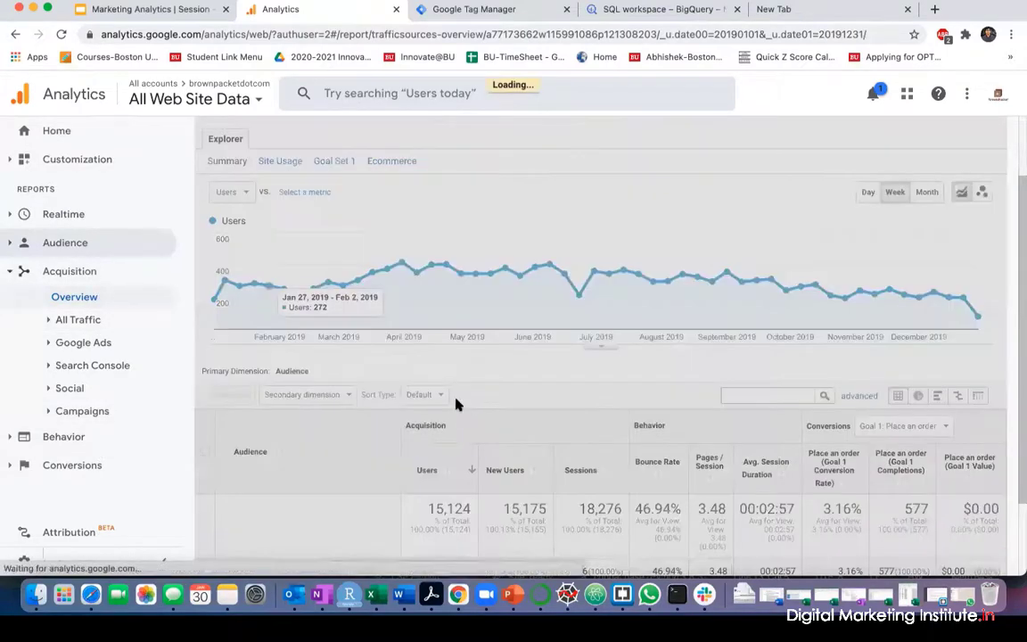
scroll(456, 405, down, 3)
scroll(456, 405, up, 3)
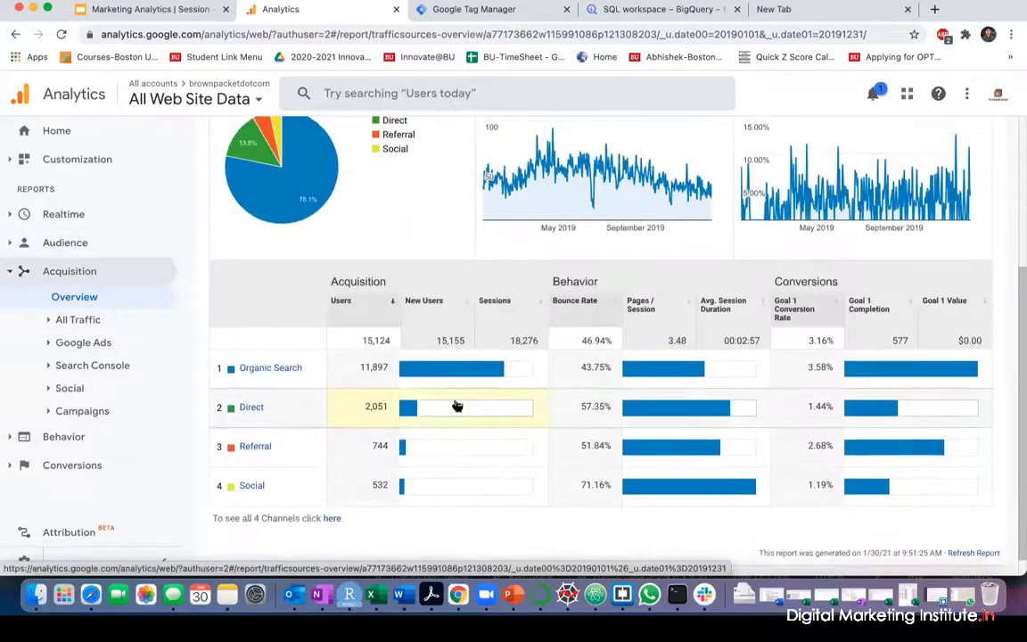
scroll(456, 405, down, 3)
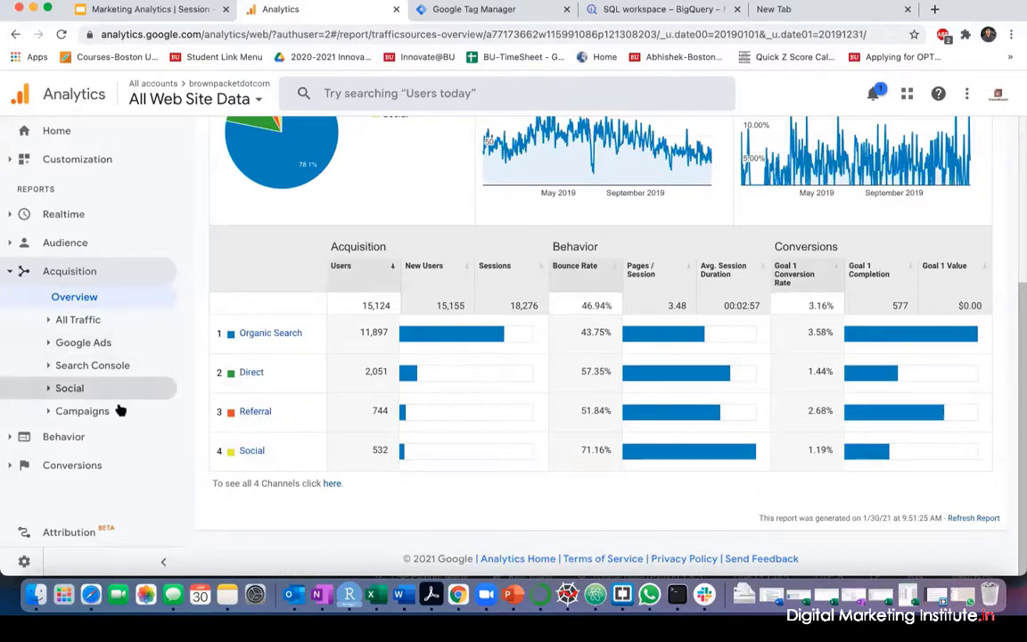
Open the Goals Overview report under Conversions and review the goal completion metrics and completion location
click(104, 465)
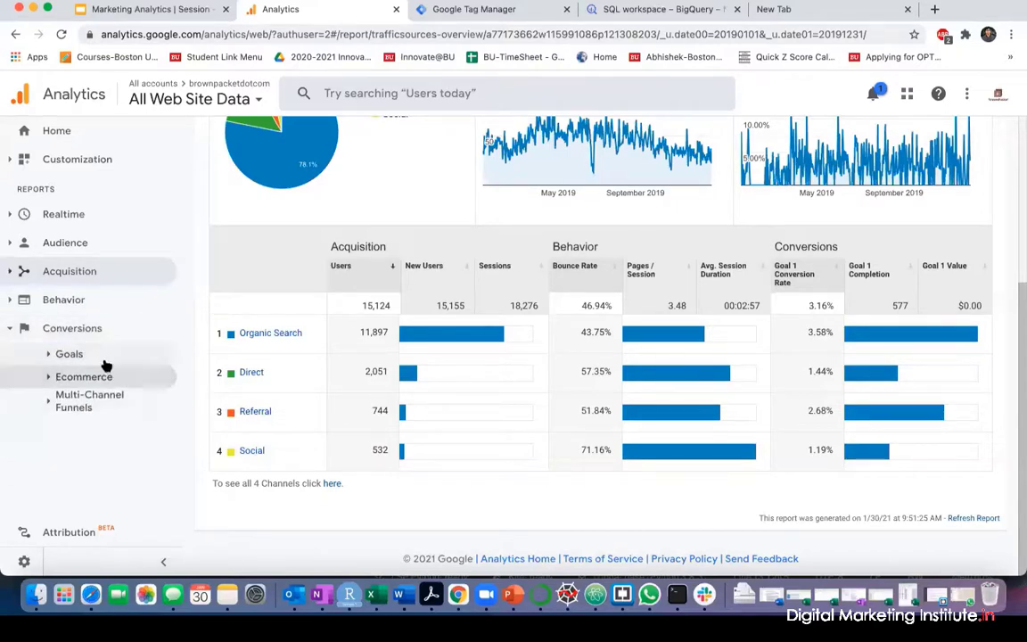
click(107, 354)
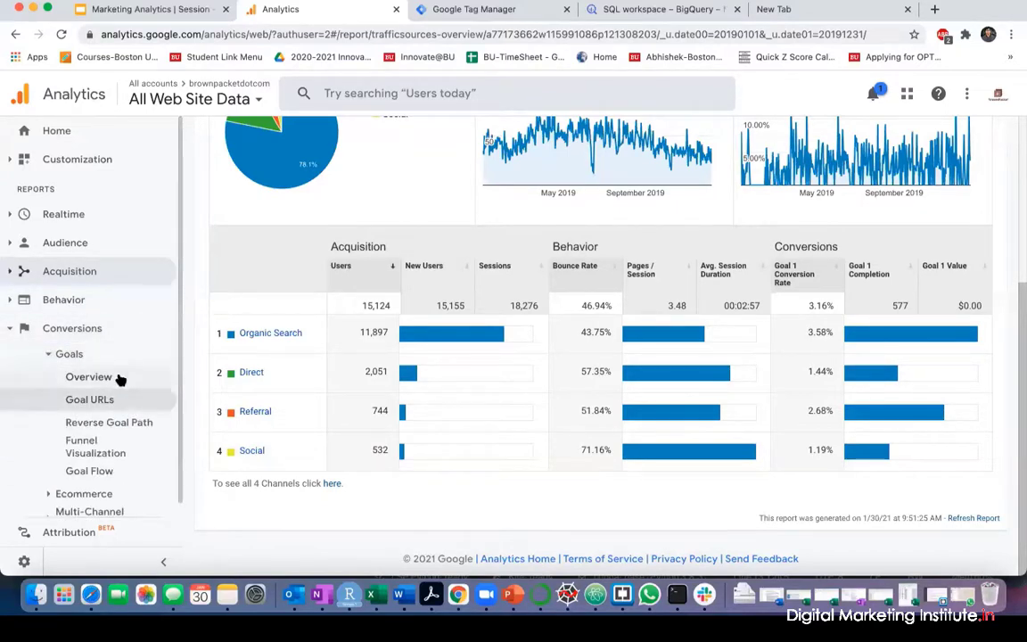
click(130, 379)
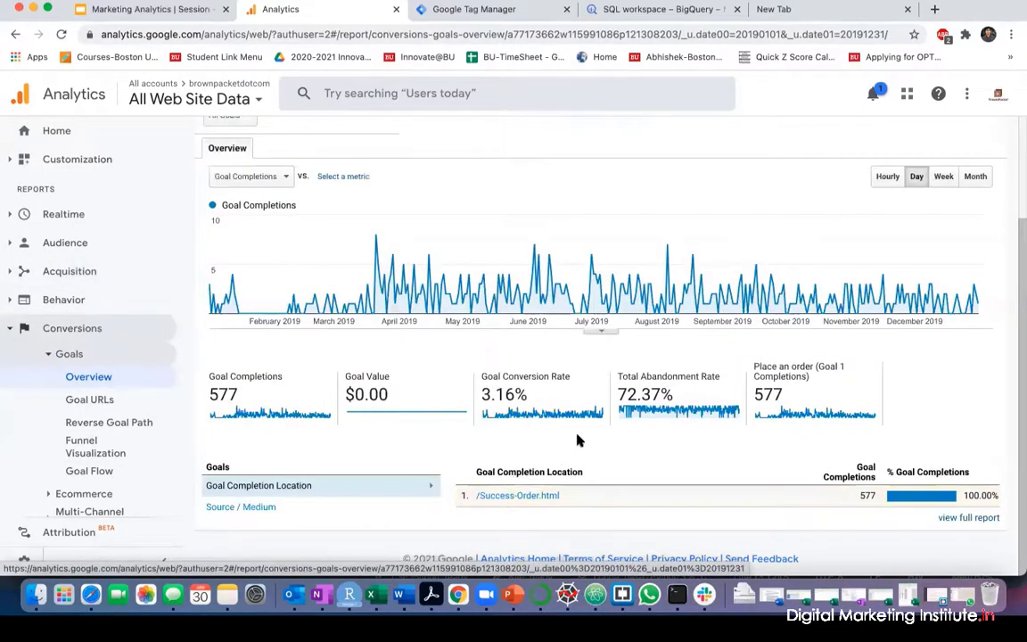
scroll(576, 437, up, 3)
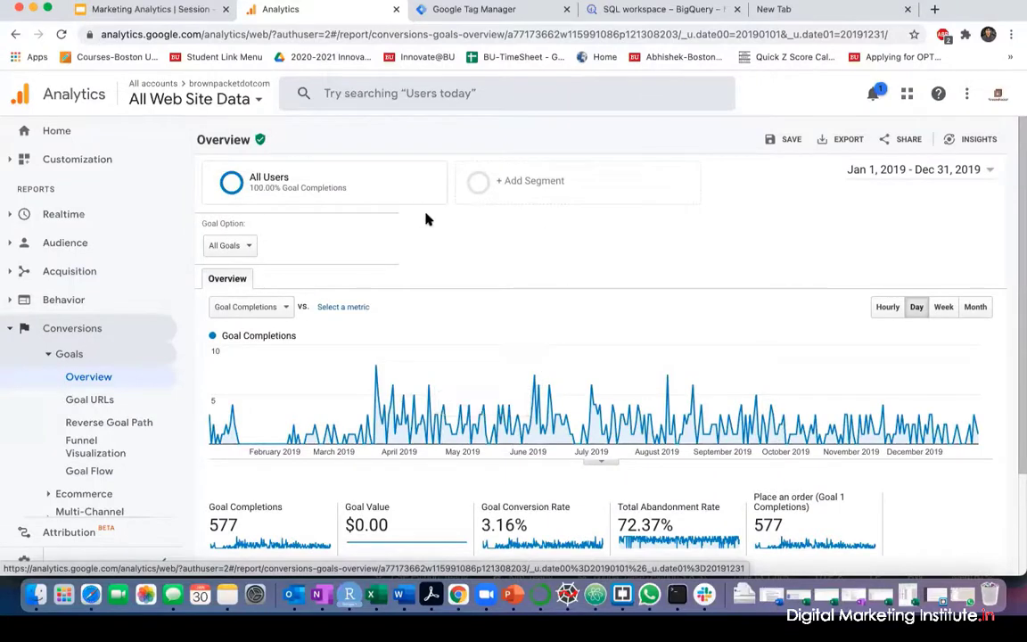
scroll(546, 251, down, 3)
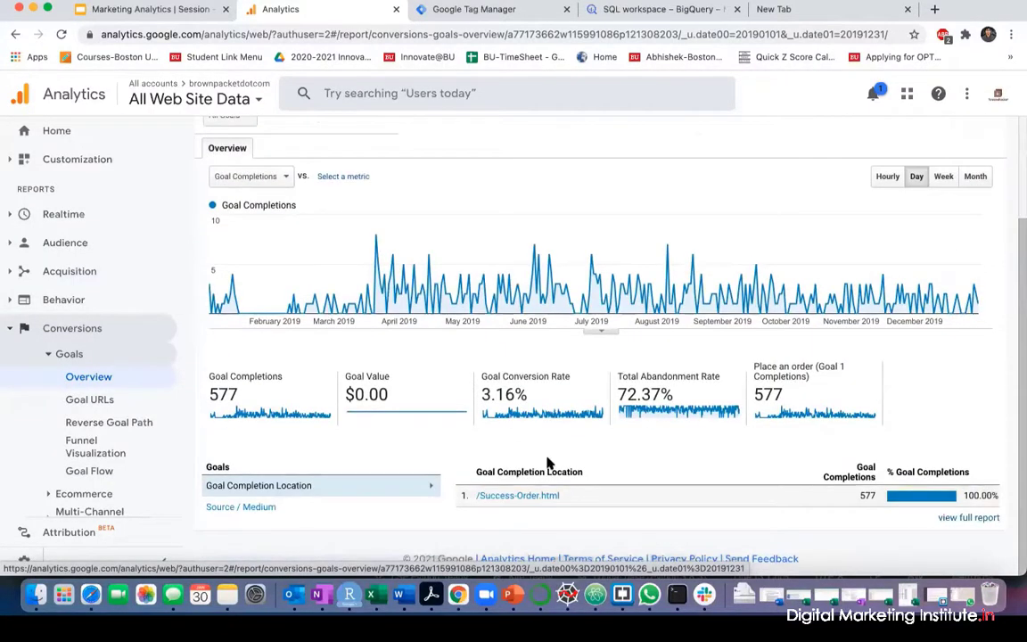
scroll(547, 459, up, 3)
scroll(548, 463, up, 1)
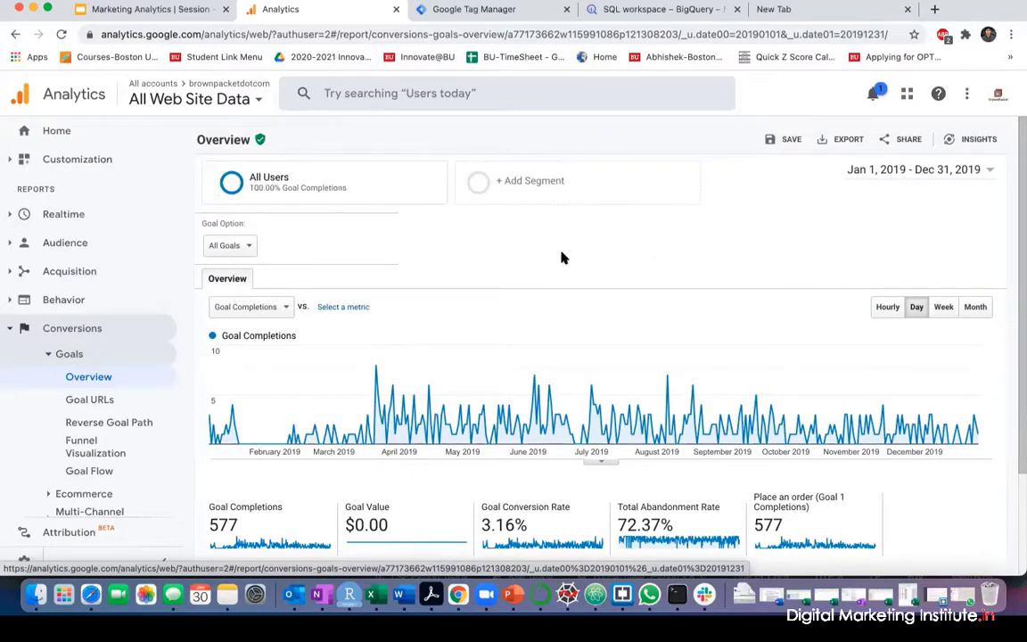
Add the Bengaluru segment alongside All Users in the Goals Overview report and compare both segments' goal metrics
click(537, 183)
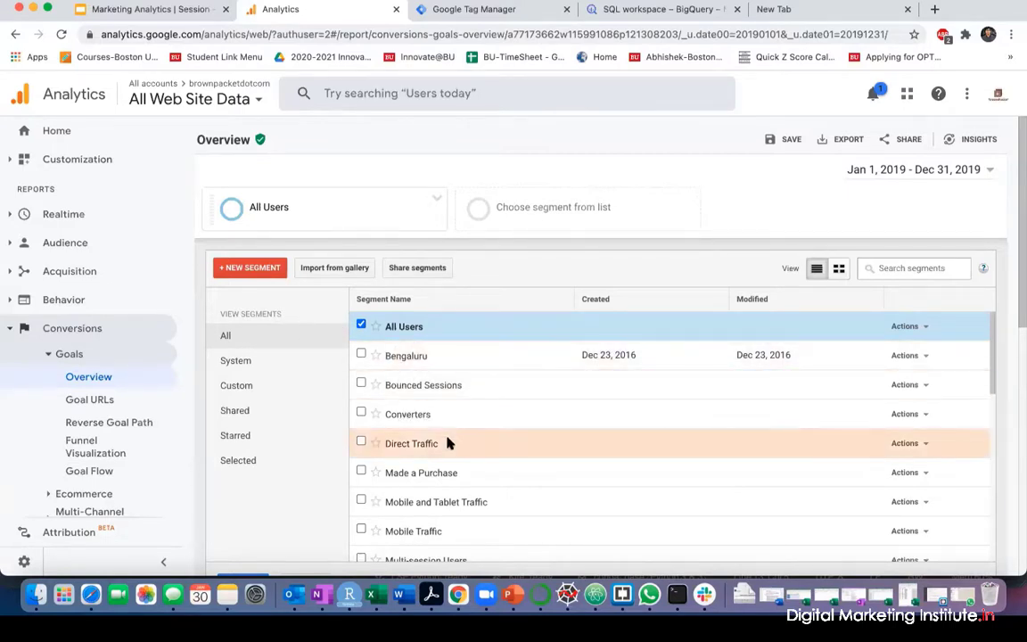
mouse_move(448, 443)
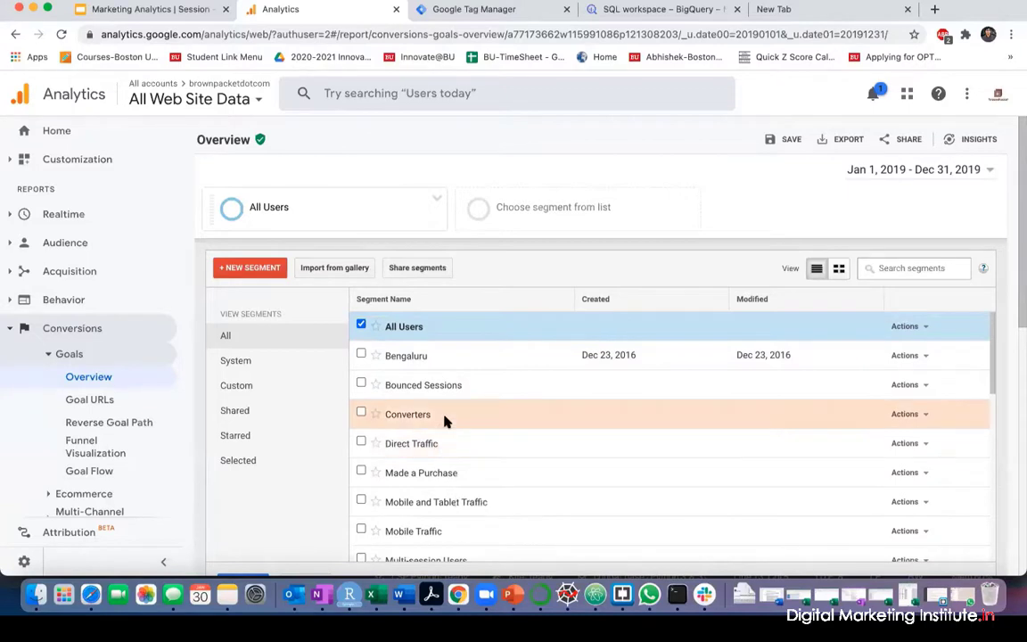
scroll(445, 417, down, 3)
scroll(445, 420, down, 2)
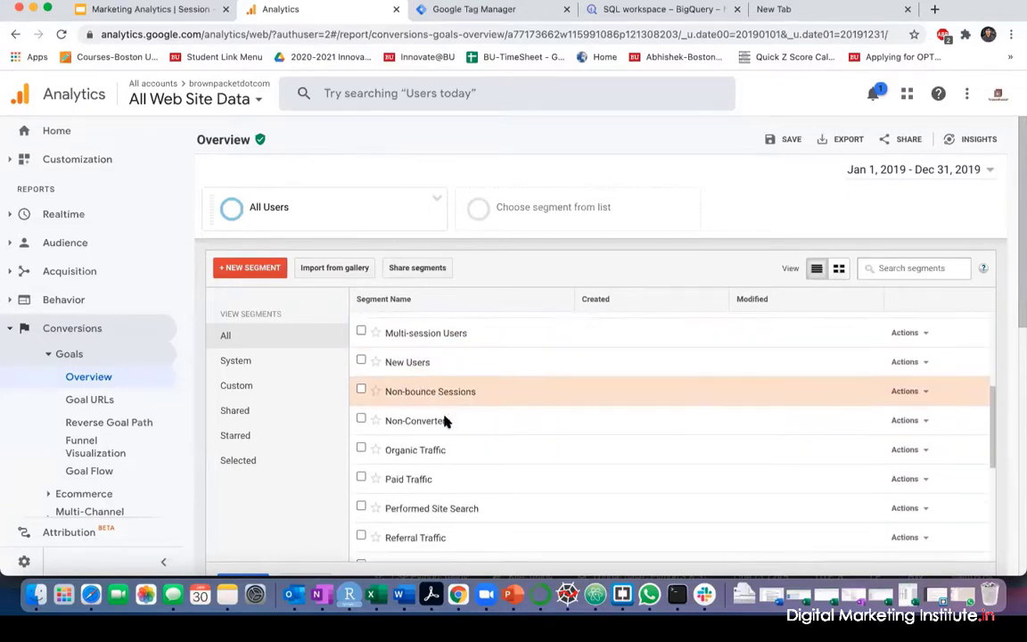
mouse_move(445, 421)
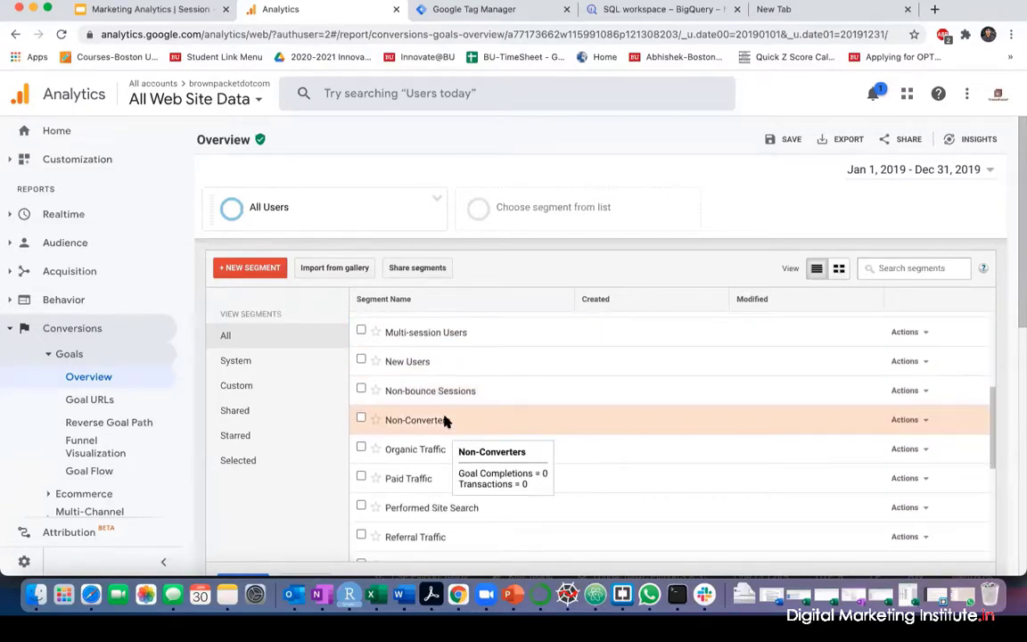
scroll(445, 421, up, 3)
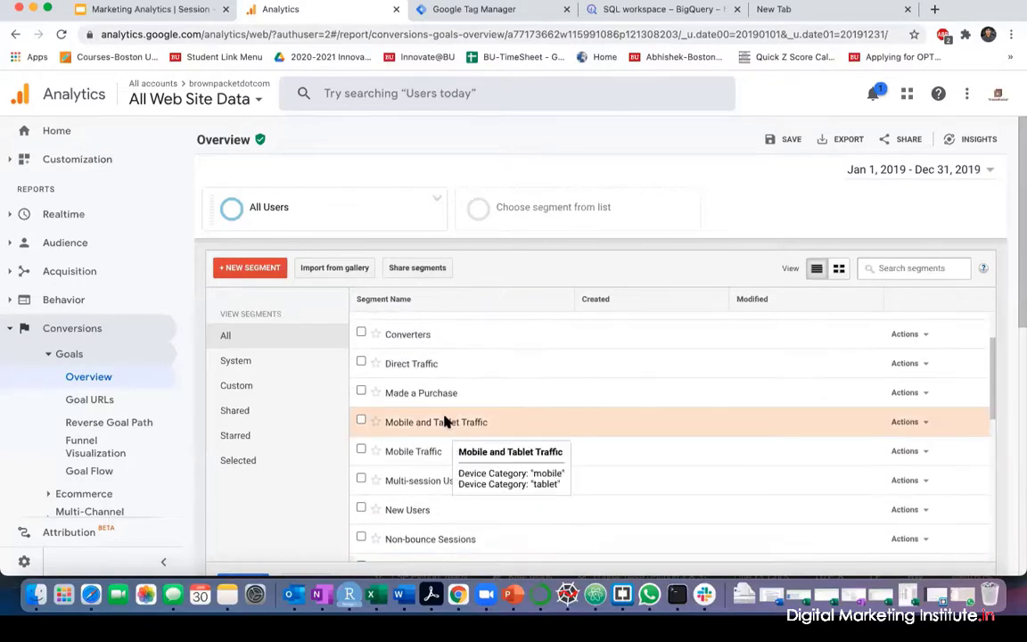
scroll(445, 421, up, 3)
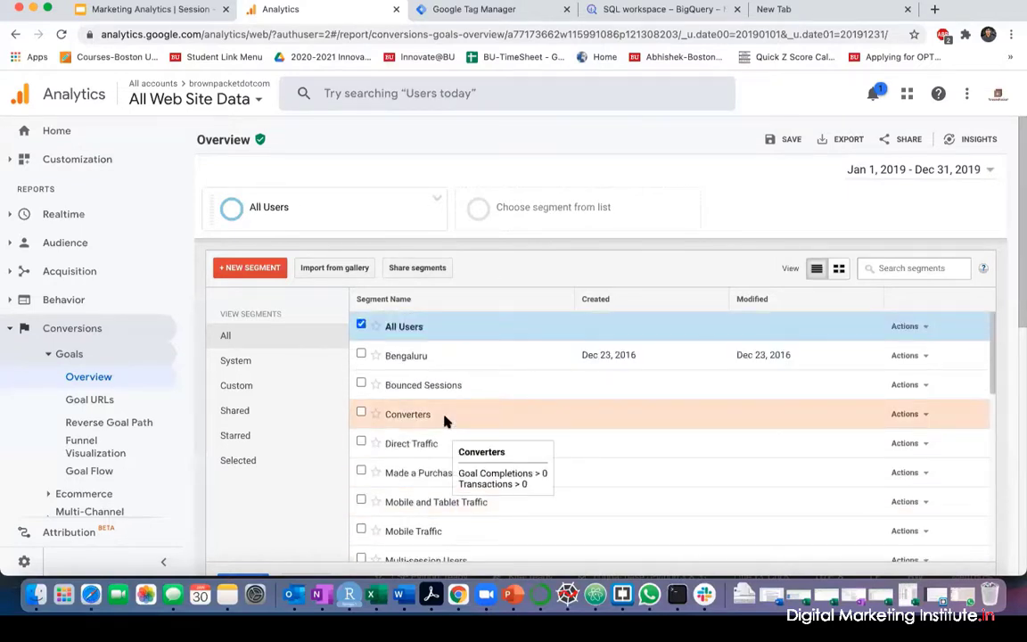
click(361, 355)
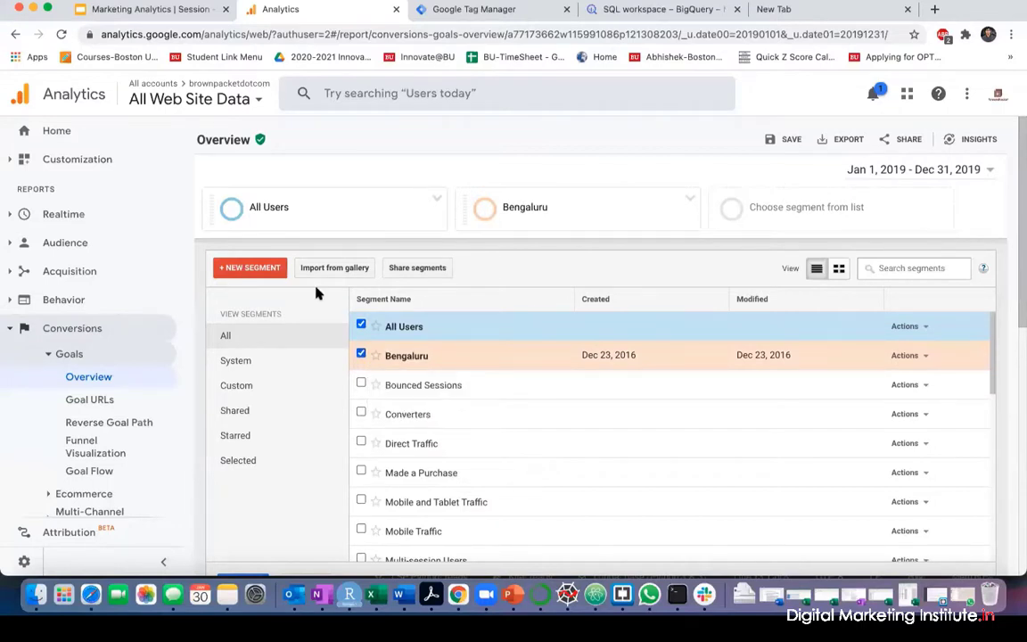
scroll(489, 333, down, 1)
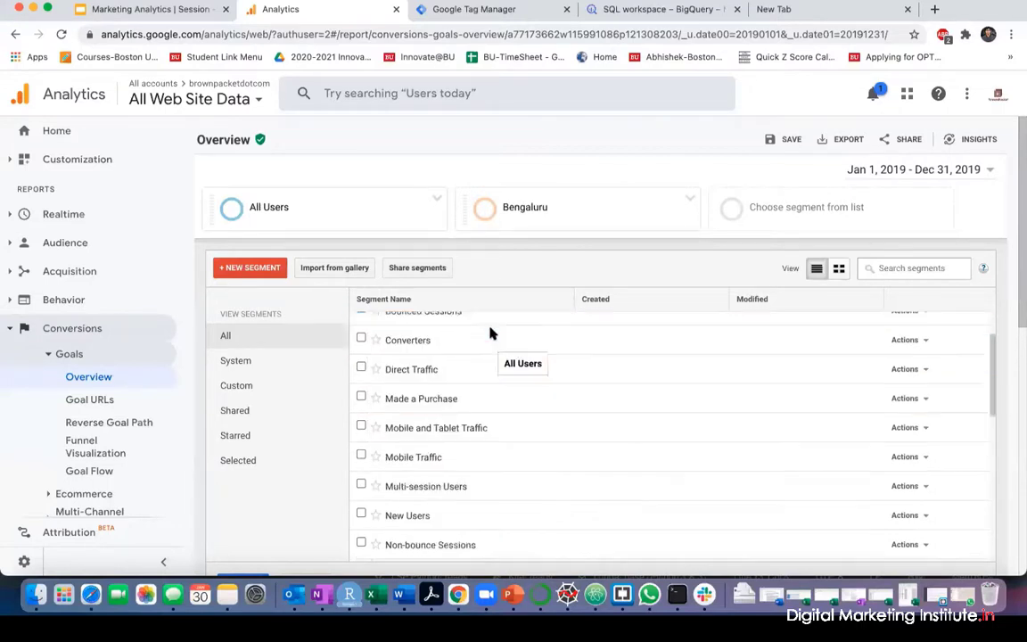
scroll(490, 333, down, 3)
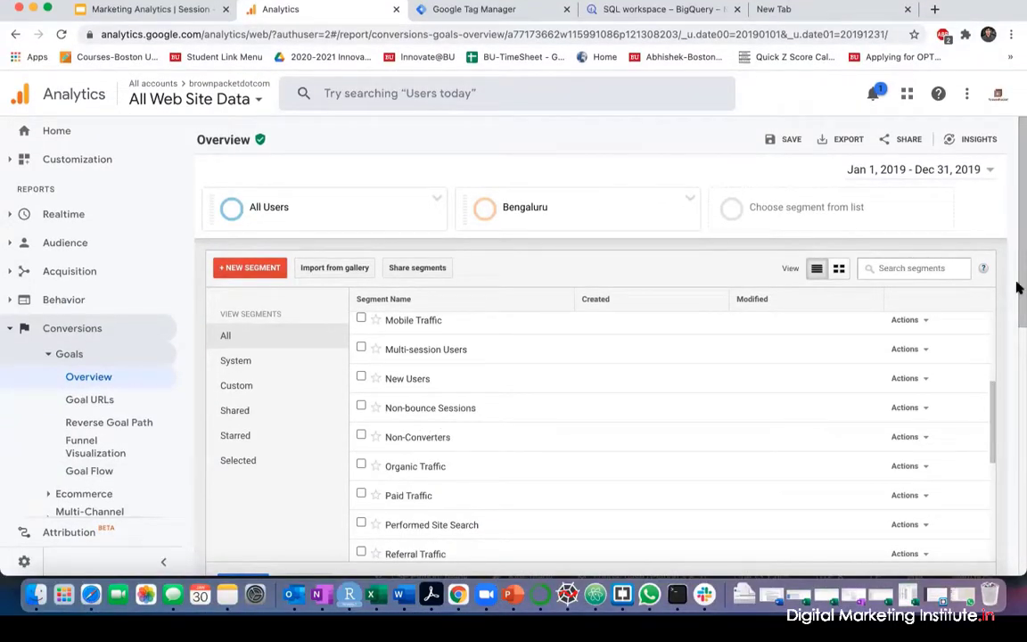
scroll(1018, 287, down, 3)
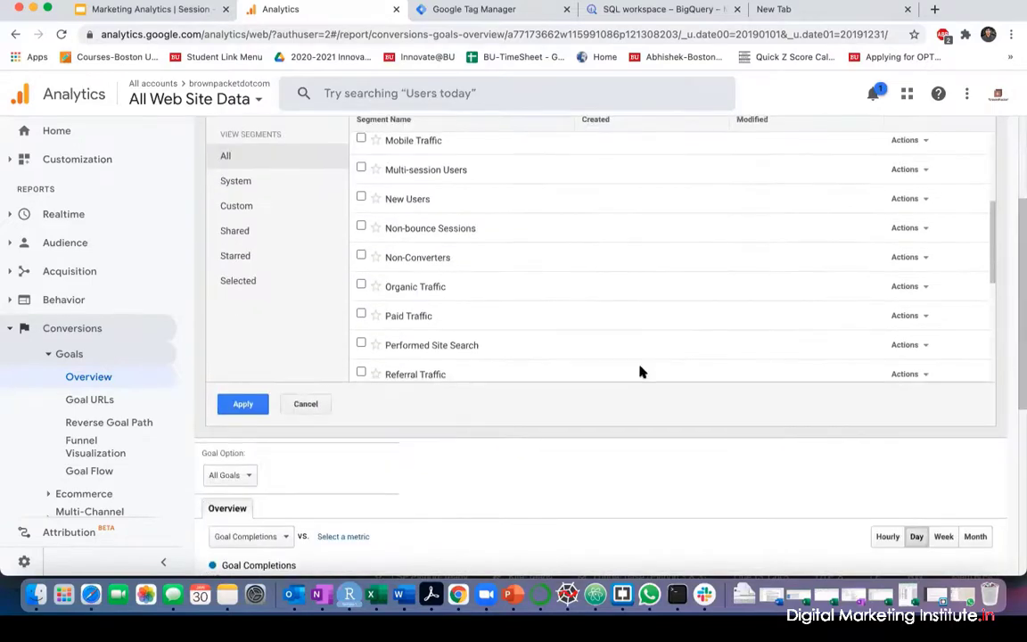
click(244, 406)
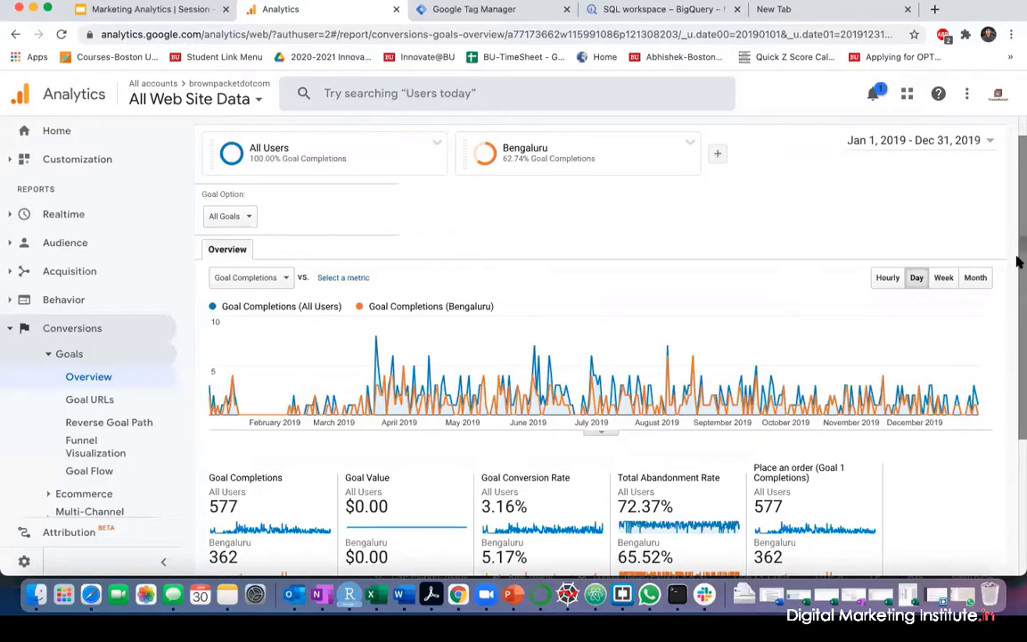
scroll(1018, 285, down, 2)
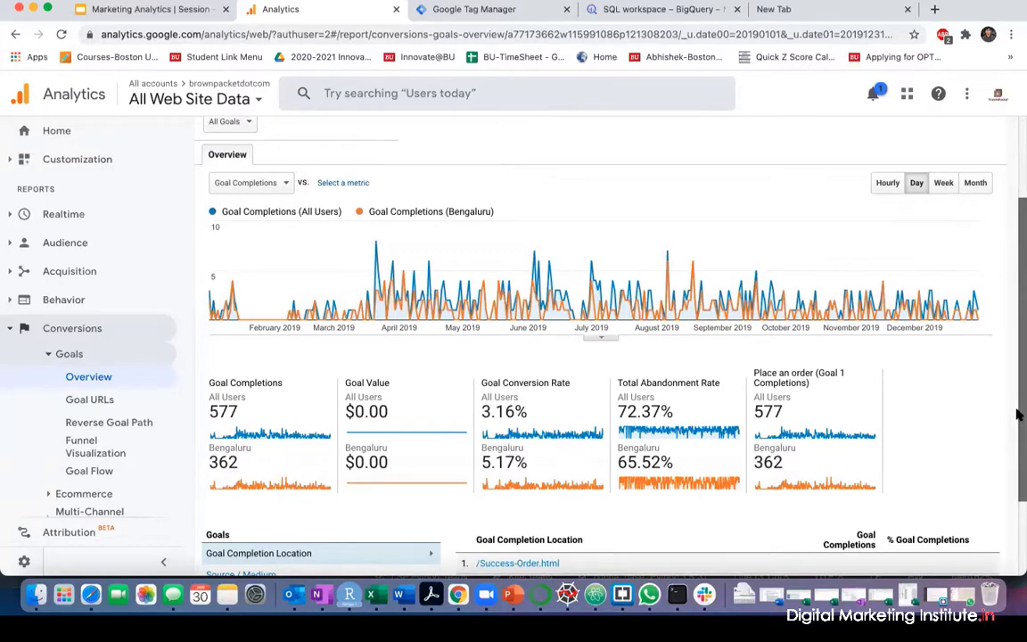
scroll(1019, 416, up, 3)
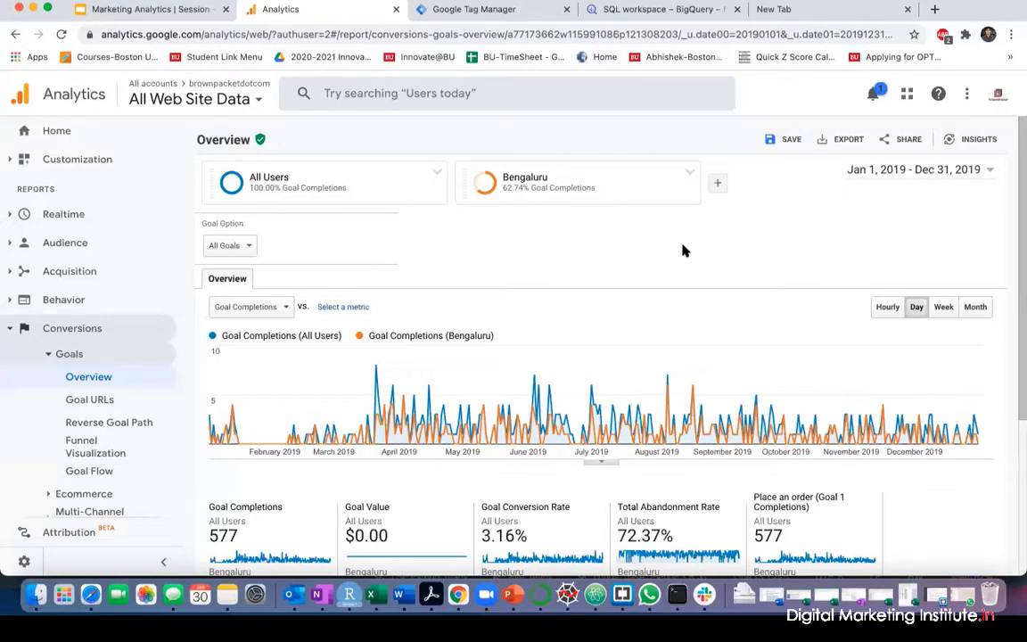
Switch to the BigQuery SQL workspace and look through the Google Cloud Platform navigation menu, closing it when finished
click(655, 12)
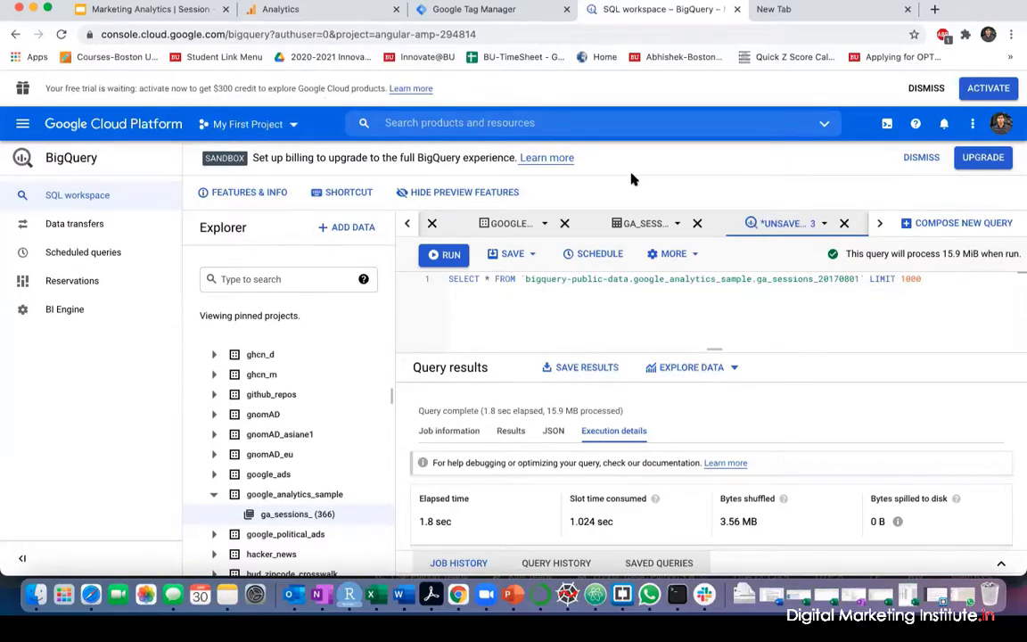
click(22, 124)
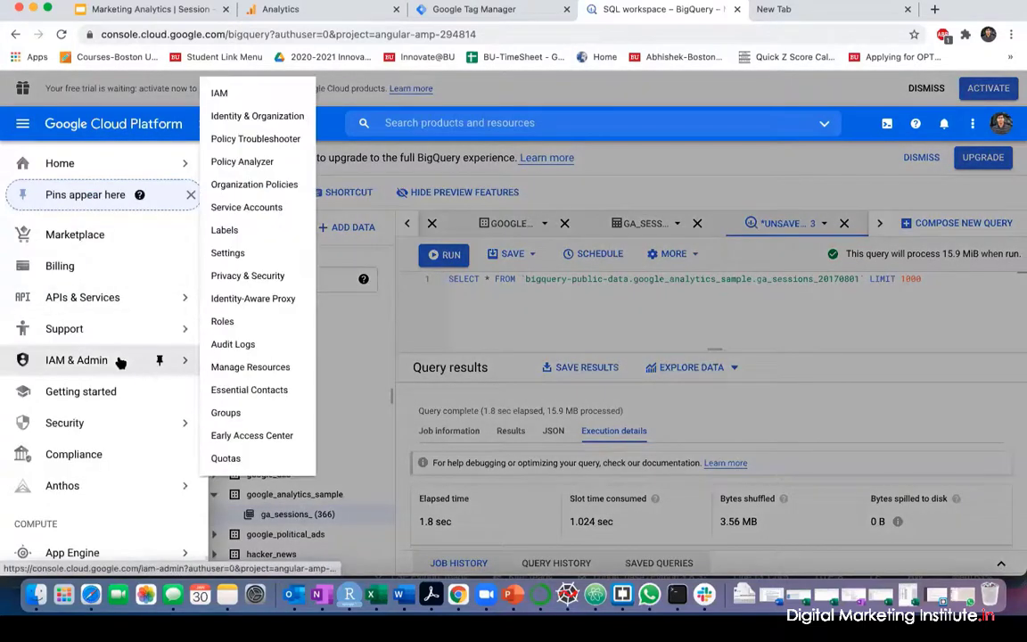
scroll(119, 360, down, 4)
scroll(120, 360, up, 4)
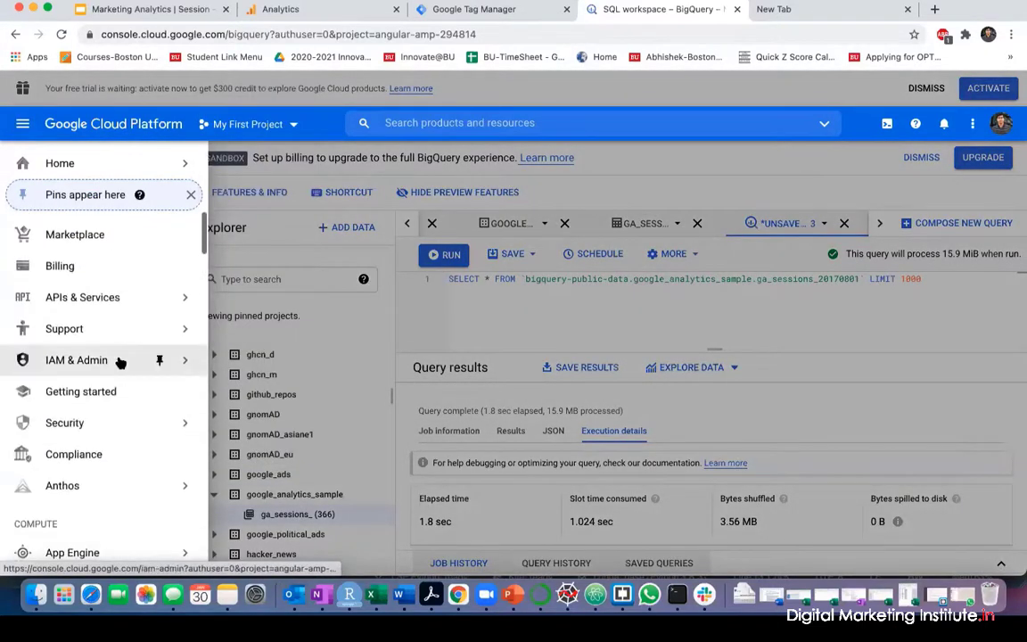
click(25, 126)
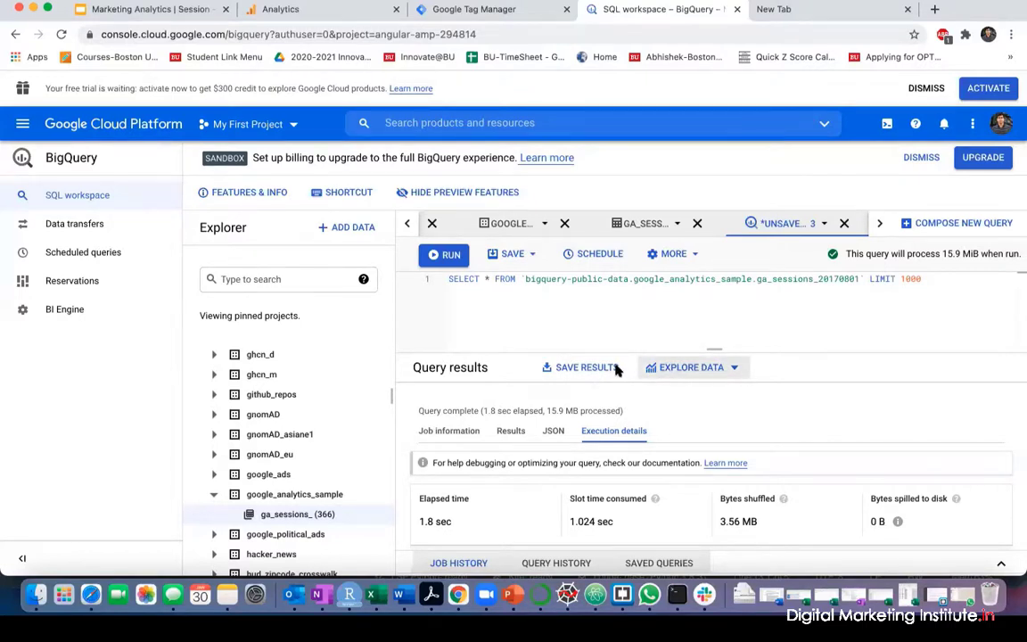
Browse the datasets available in the bigquery-public-data project, going back to the start of its list
scroll(318, 383, up, 5)
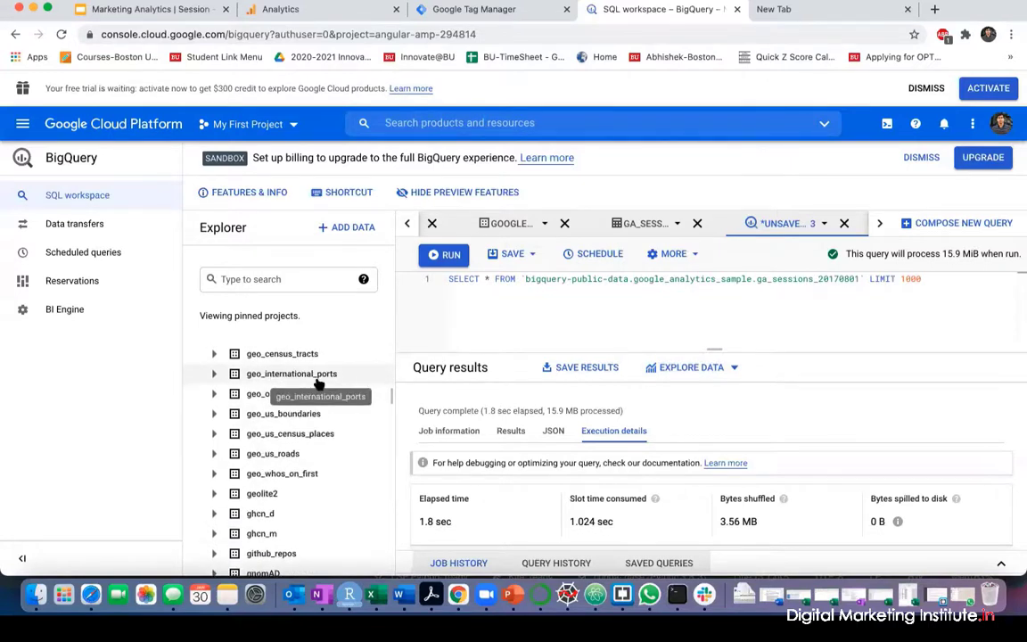
scroll(319, 383, down, 4)
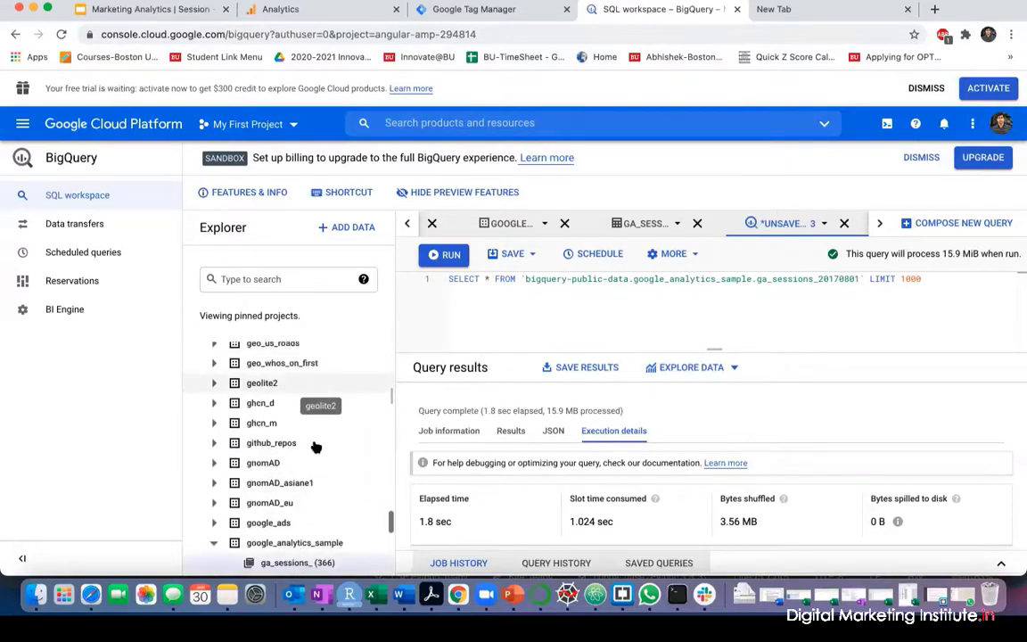
scroll(317, 445, up, 6)
scroll(317, 446, up, 15)
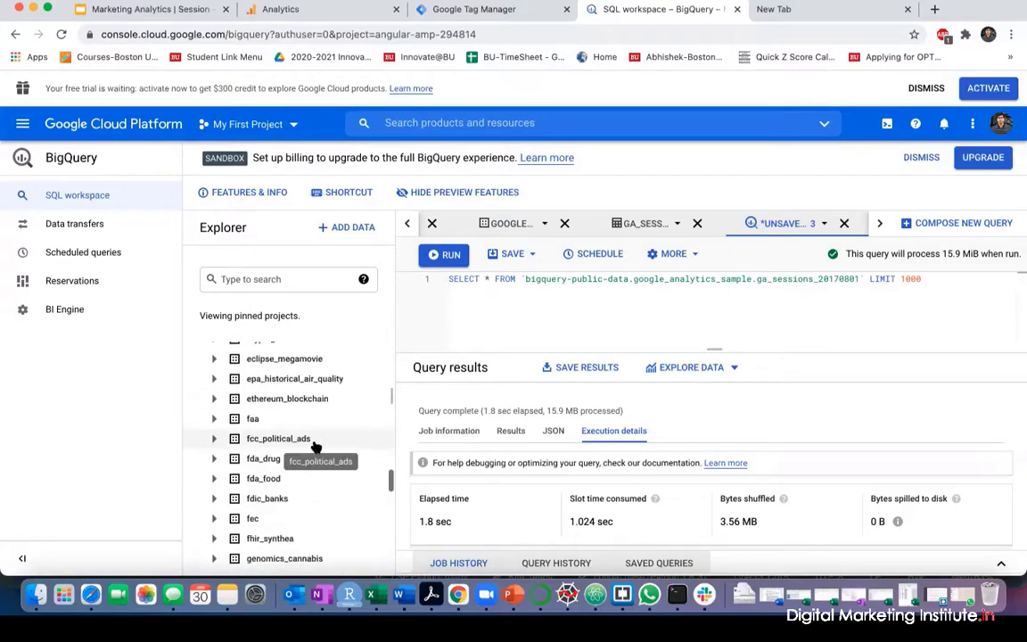
scroll(316, 446, up, 5)
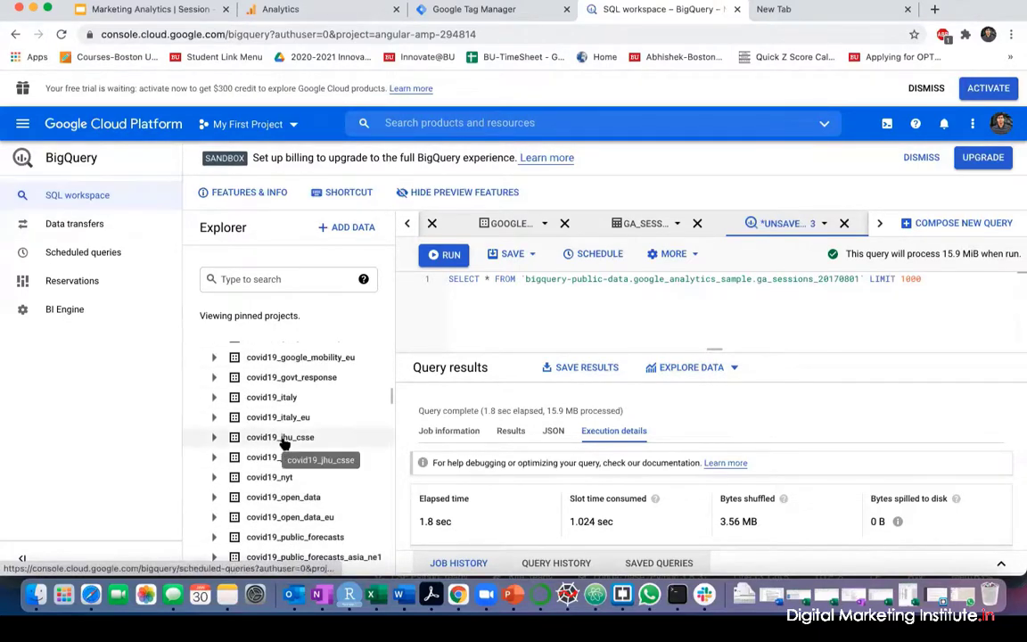
scroll(283, 443, up, 5)
scroll(283, 443, up, 10)
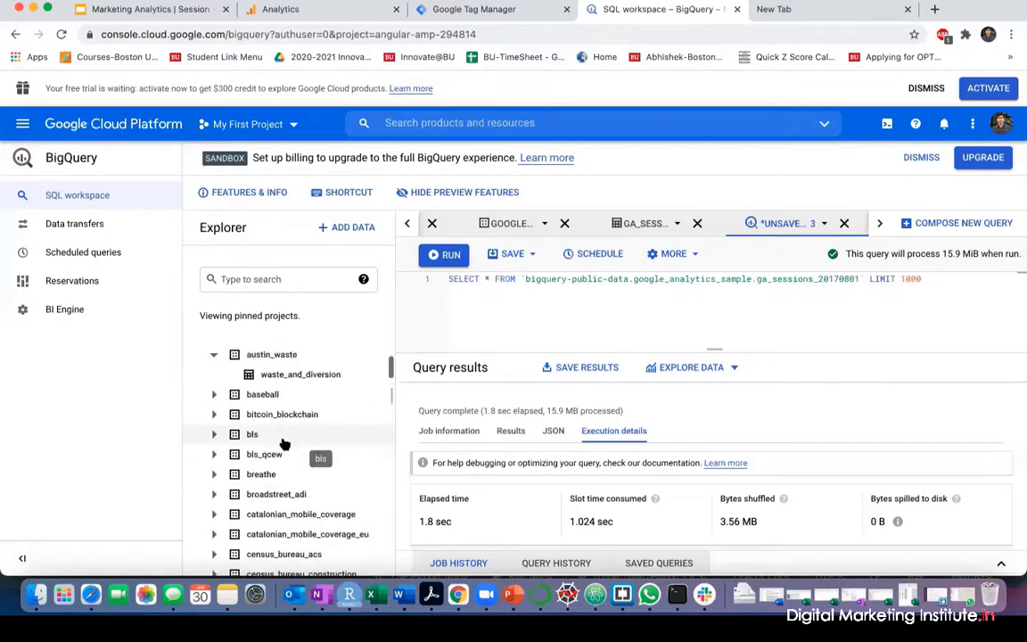
scroll(284, 443, up, 1)
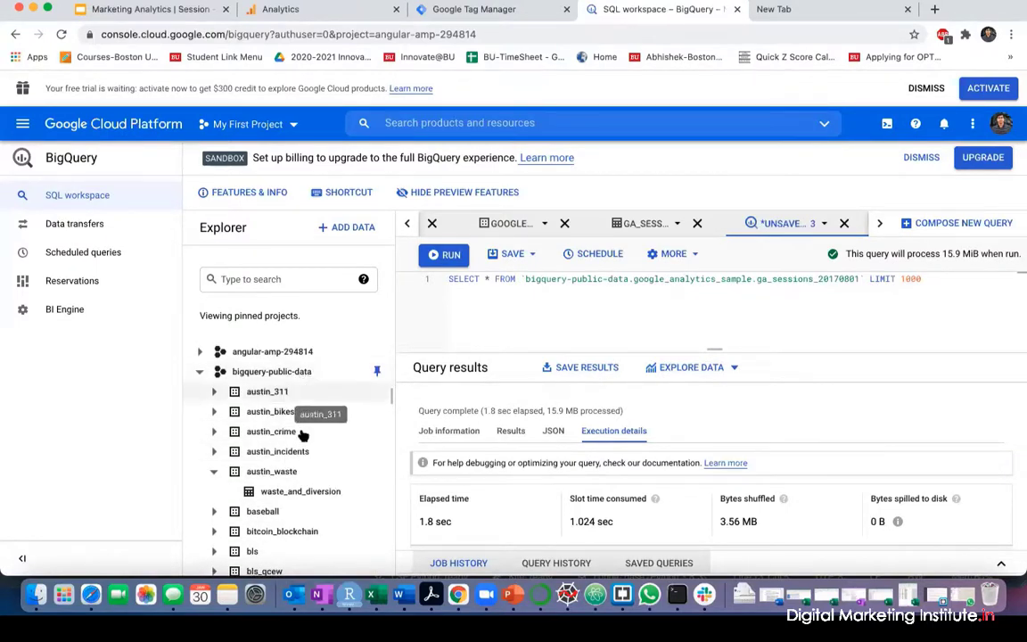
Find the covid19_govt_response dataset in bigquery-public-data, open its oxford_policy_tracker table and preview the table's rows
scroll(301, 452, down, 1)
scroll(301, 455, down, 3)
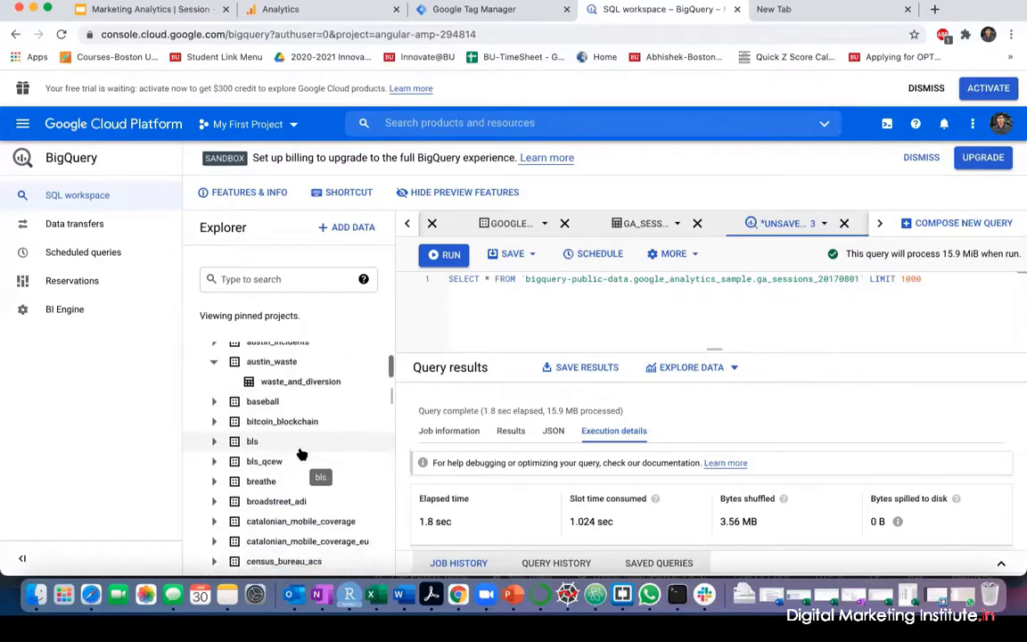
scroll(296, 492, down, 9)
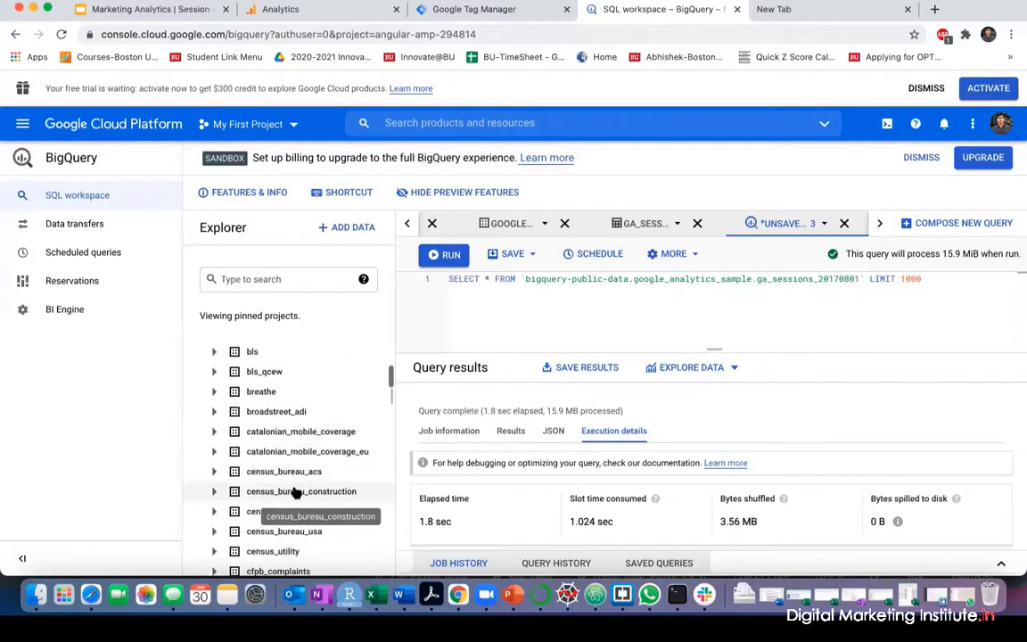
scroll(296, 492, down, 3)
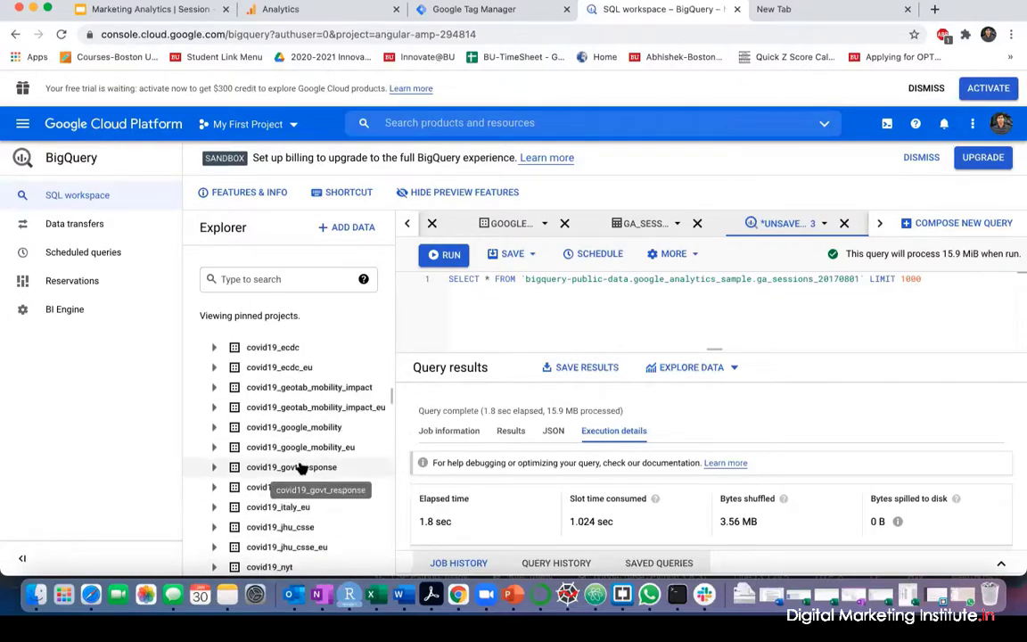
click(298, 468)
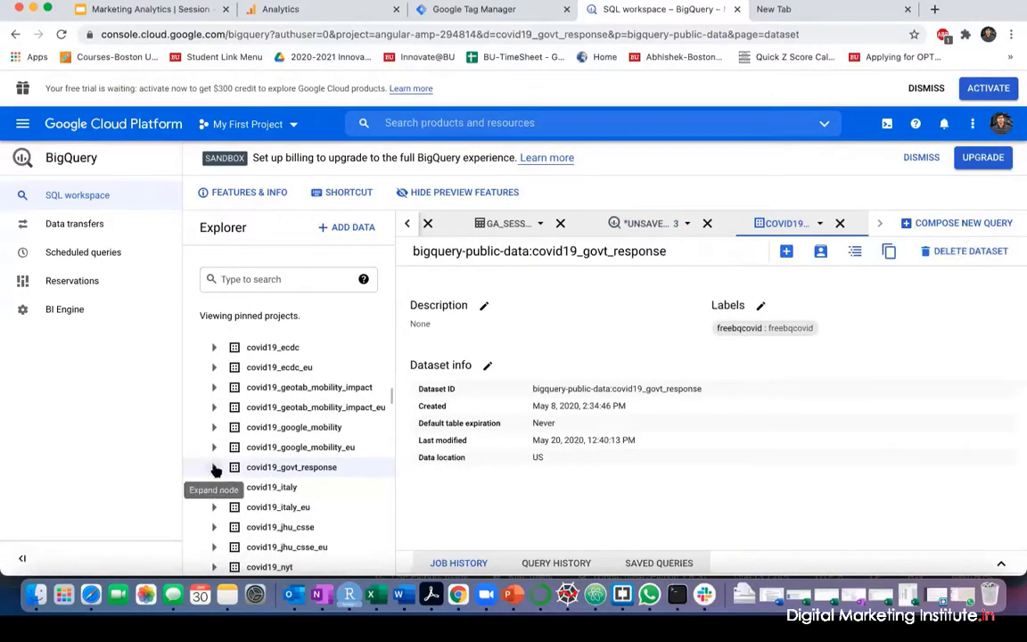
click(215, 470)
scroll(258, 456, down, 2)
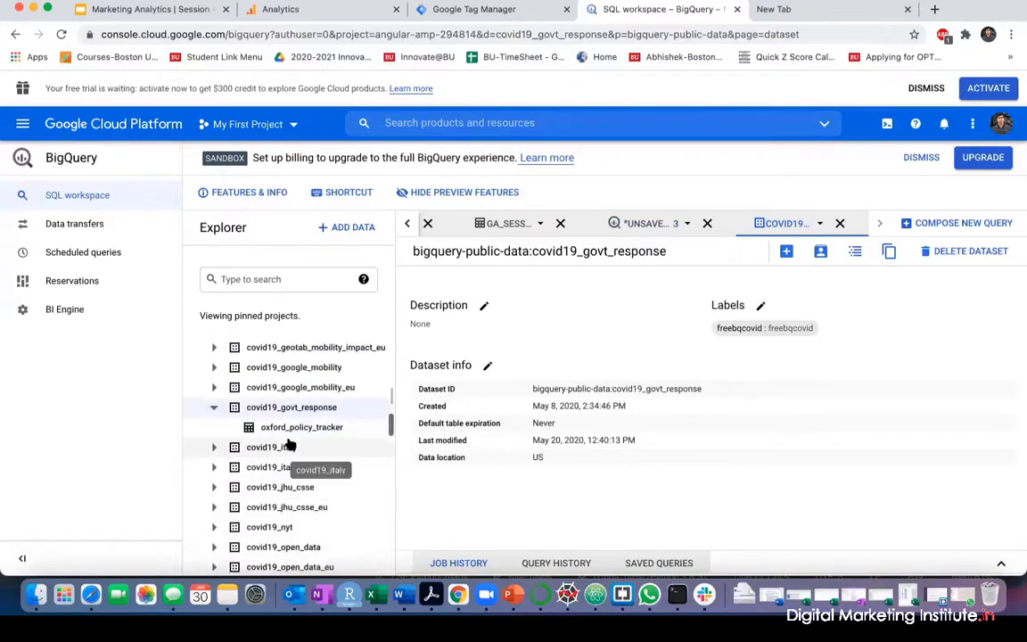
click(311, 428)
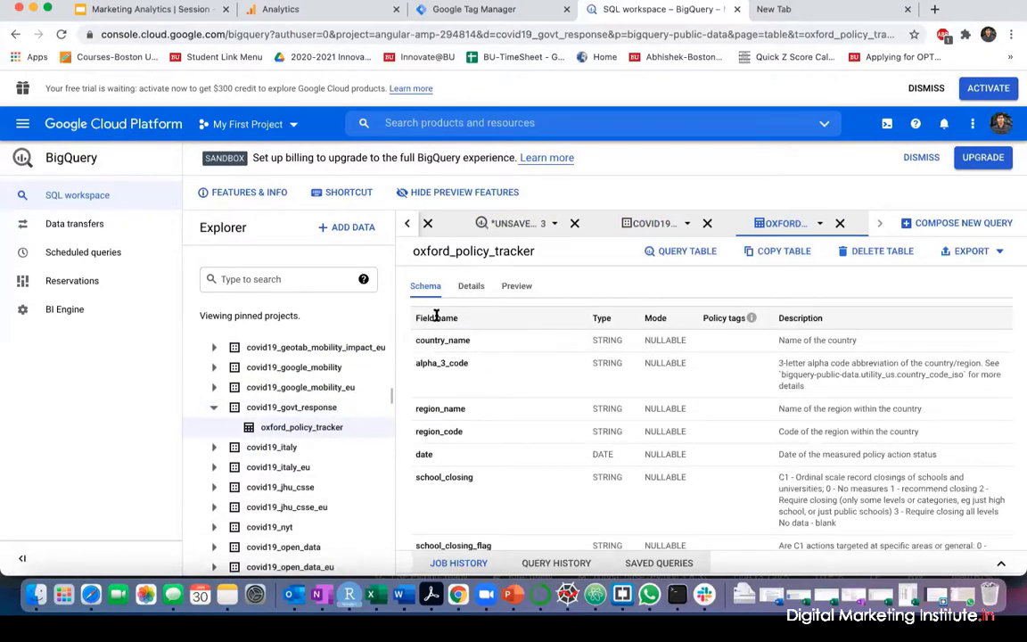
click(517, 286)
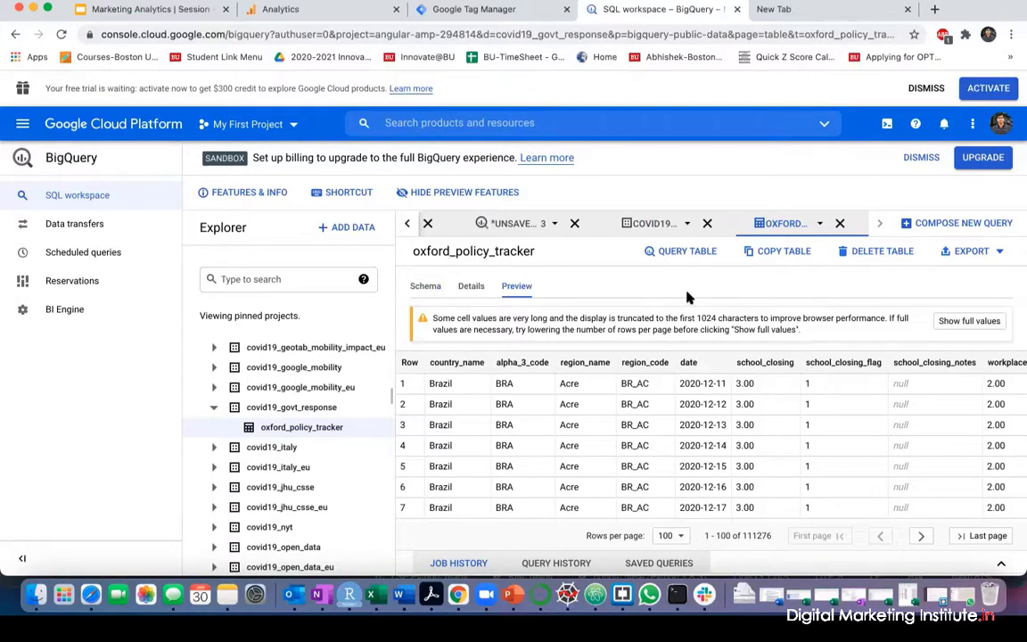
Query all columns of the oxford_policy_tracker table with a limit of 1000 rows, run it and enlarge the results area
click(674, 251)
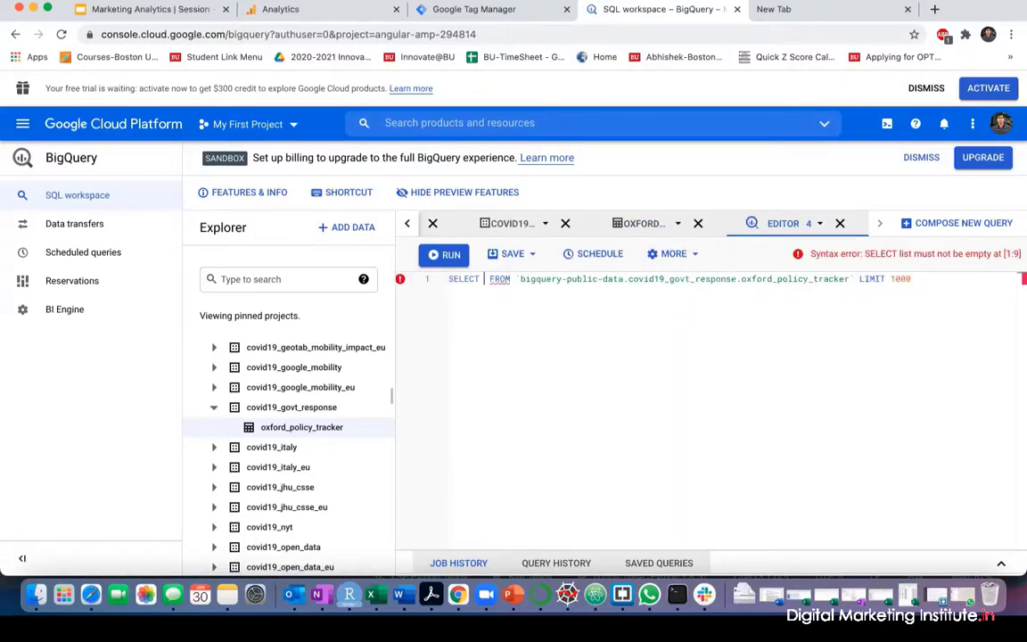
text(*)
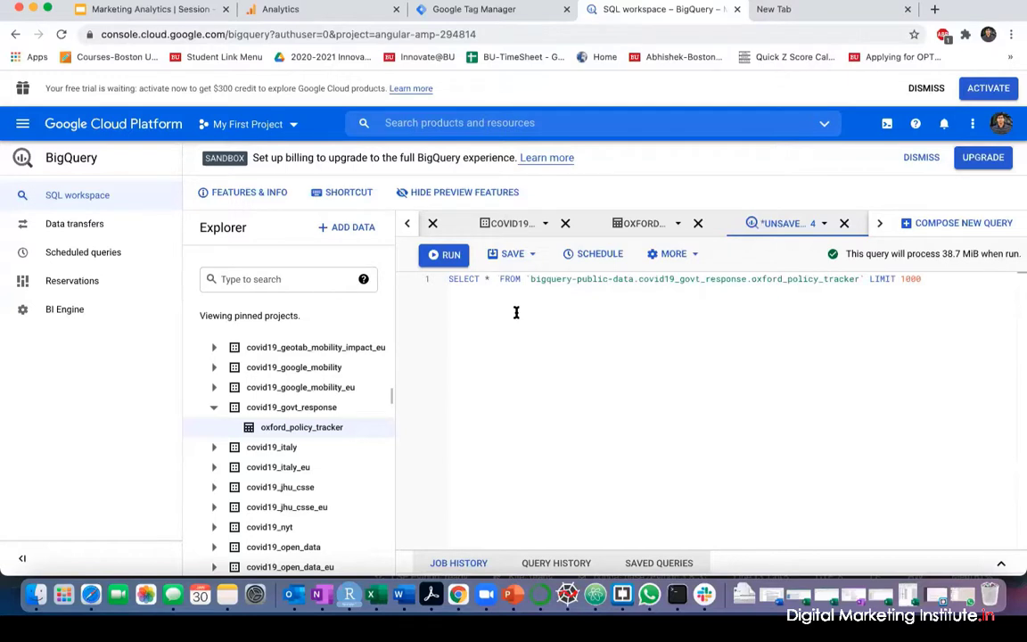
click(462, 260)
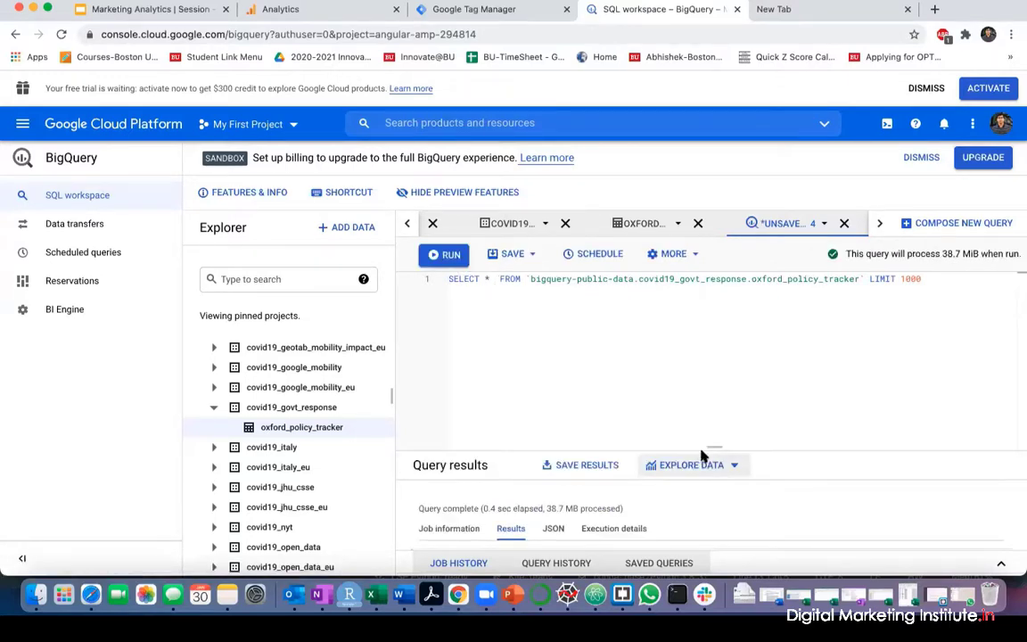
drag(793, 450, 794, 301)
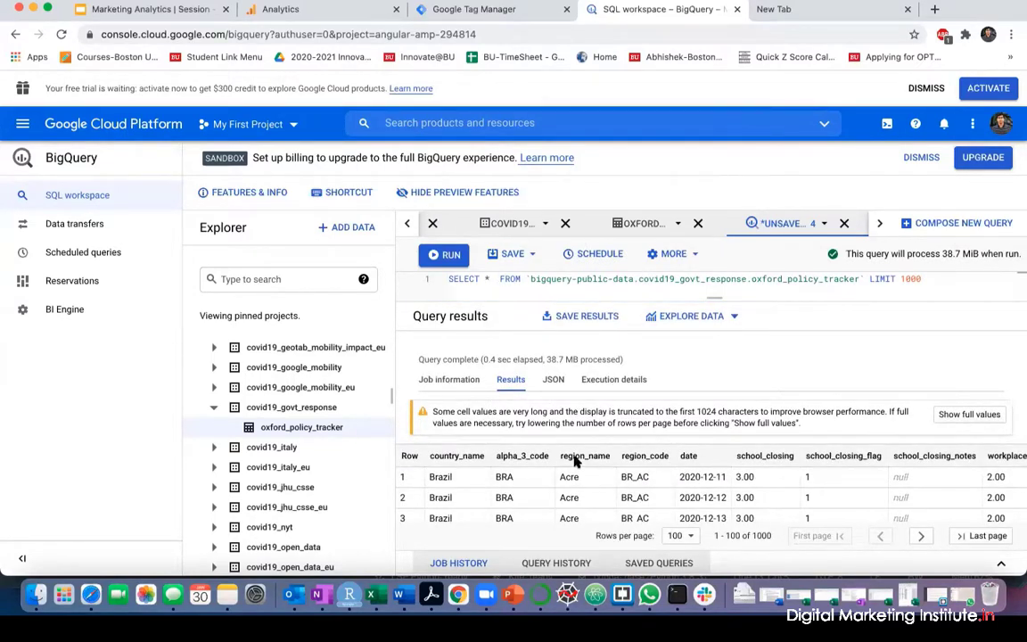
Review the query results in JSON format and close the BigQuery page, discarding the unsaved changes
click(553, 380)
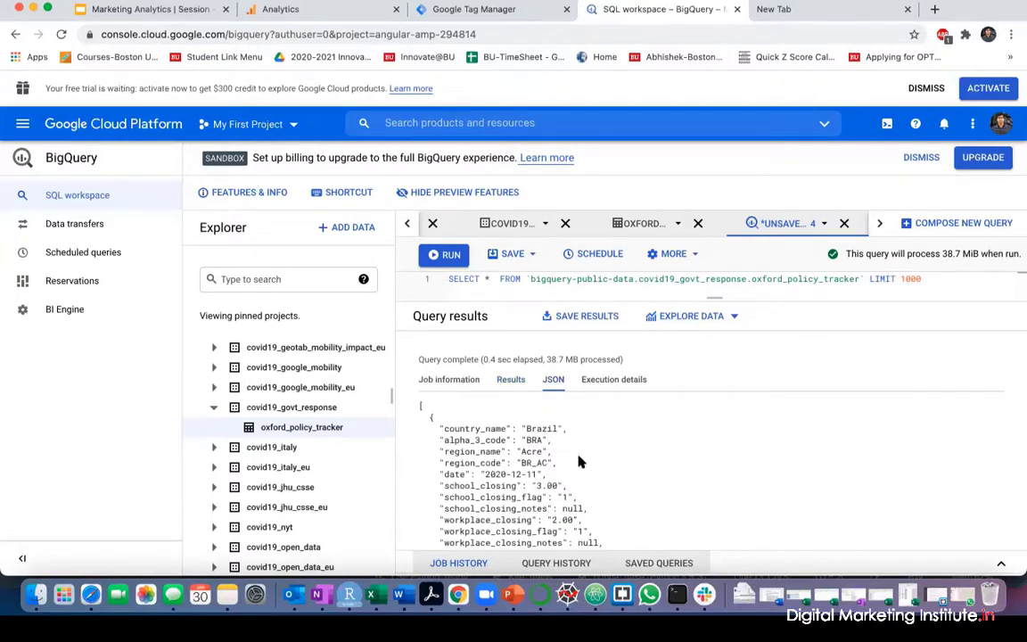
scroll(577, 461, down, 5)
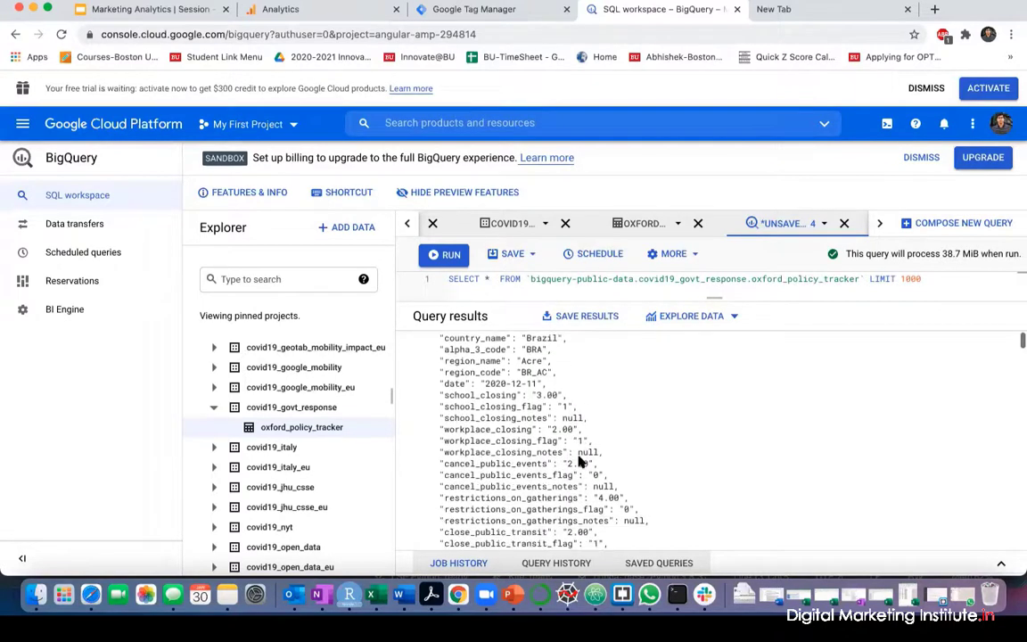
scroll(579, 457, down, 1)
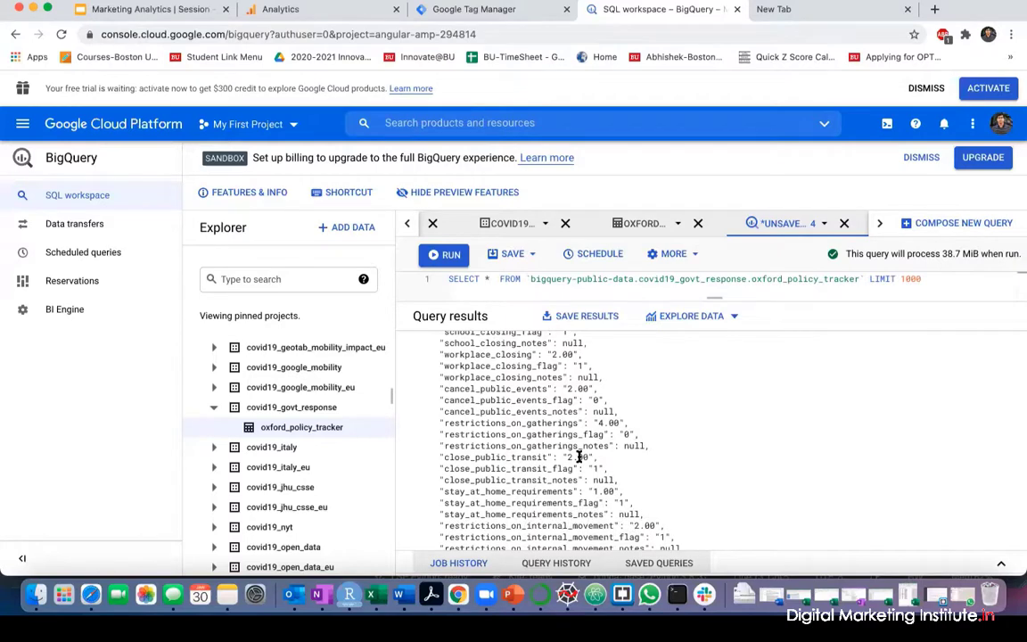
scroll(580, 457, up, 5)
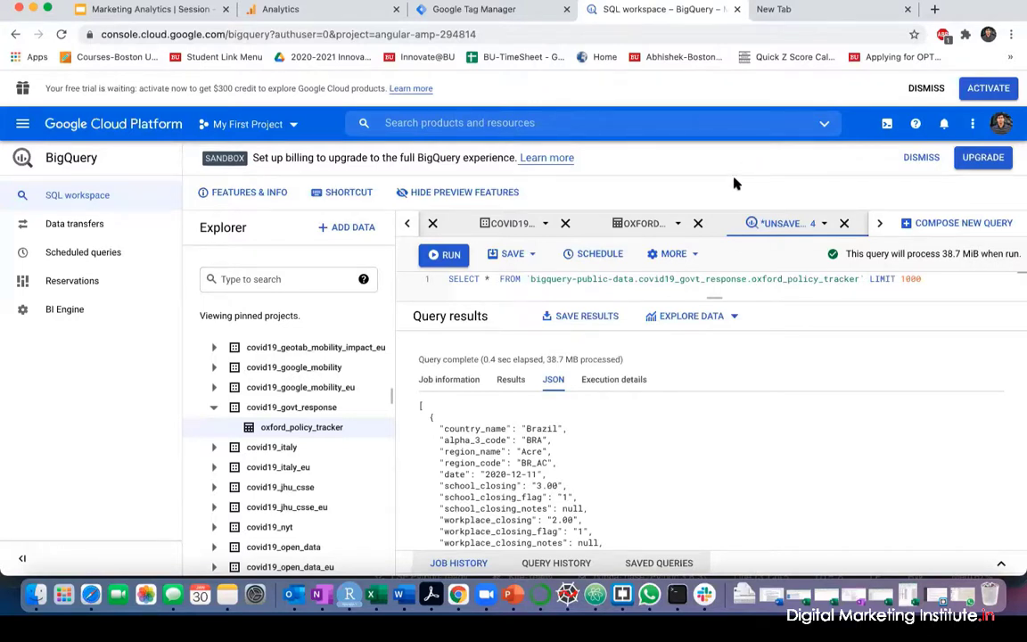
click(736, 10)
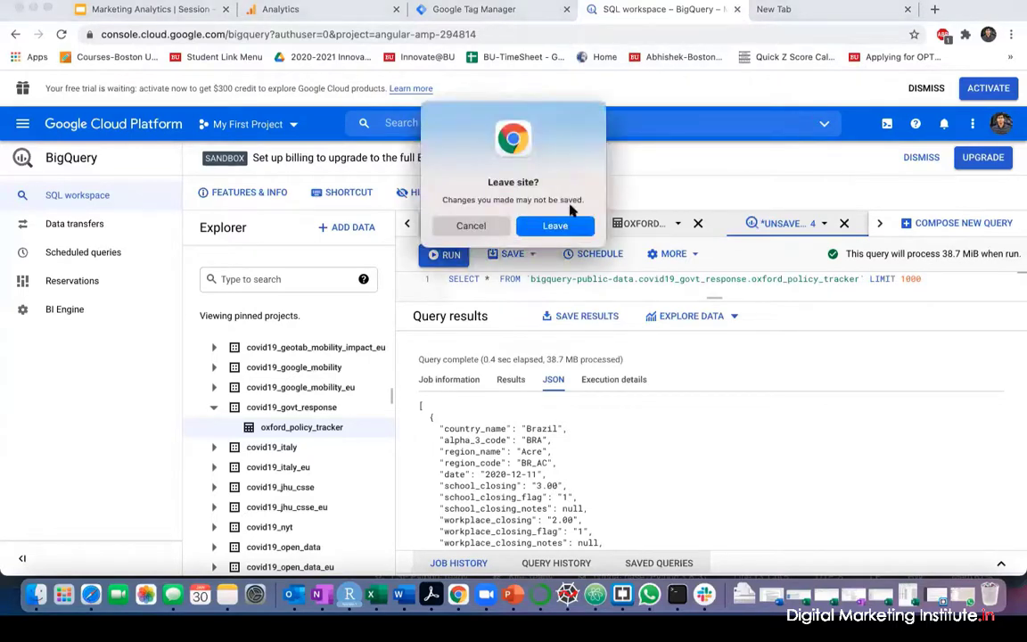
click(552, 225)
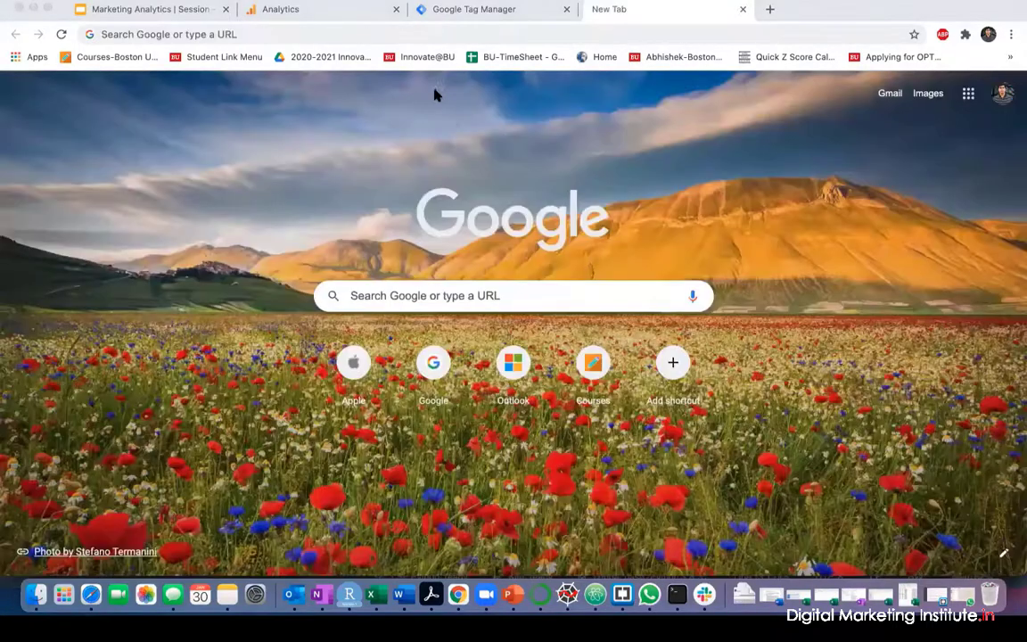
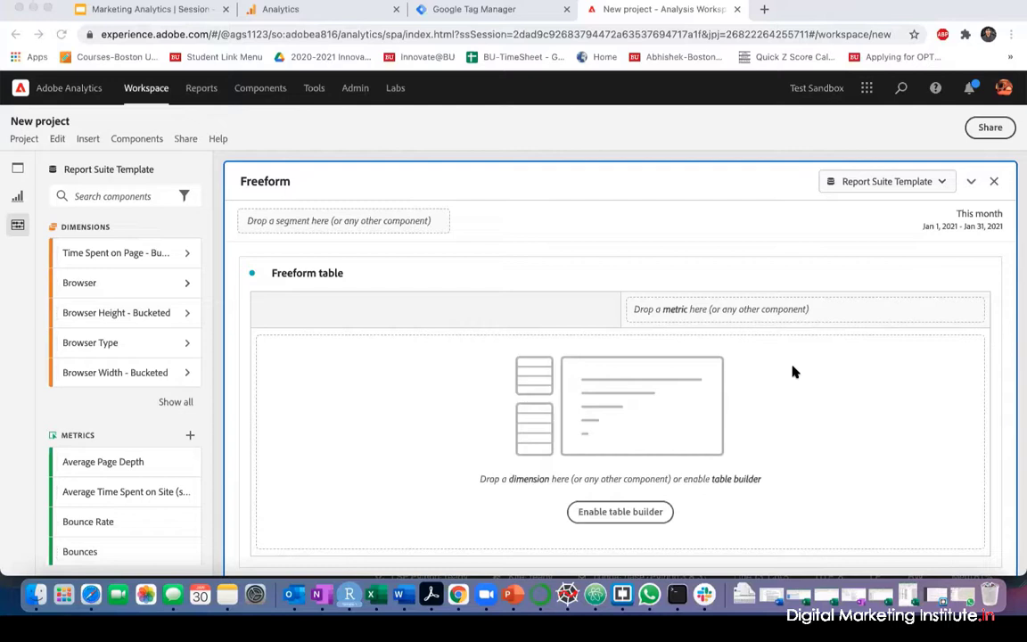
Compare the Adobe Analytics project with the Google Tag Manager variables and the Google Analytics goals report, returning to Adobe Analytics
click(710, 133)
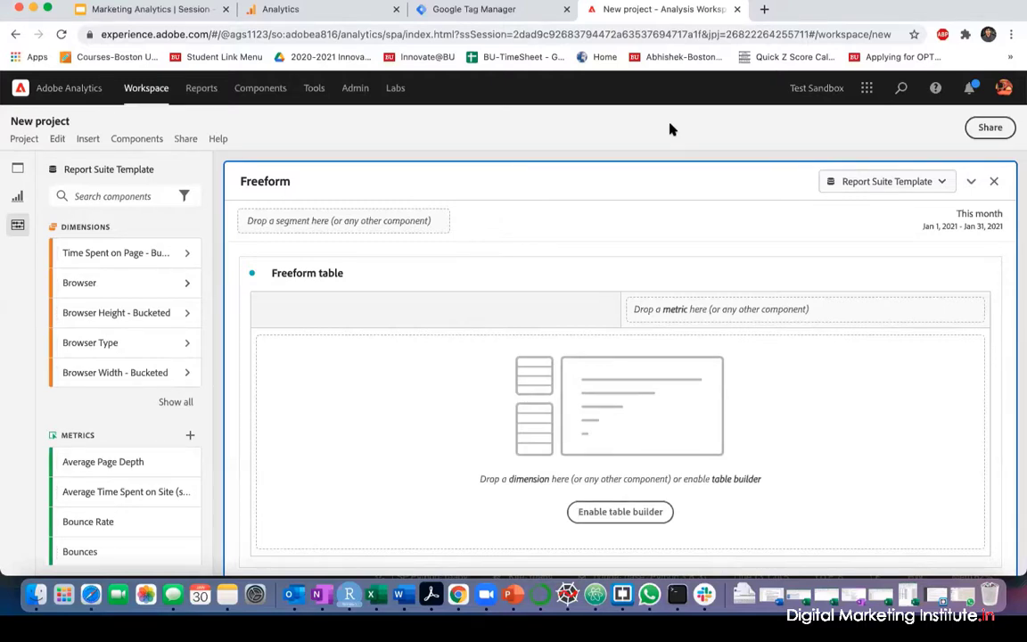
click(509, 14)
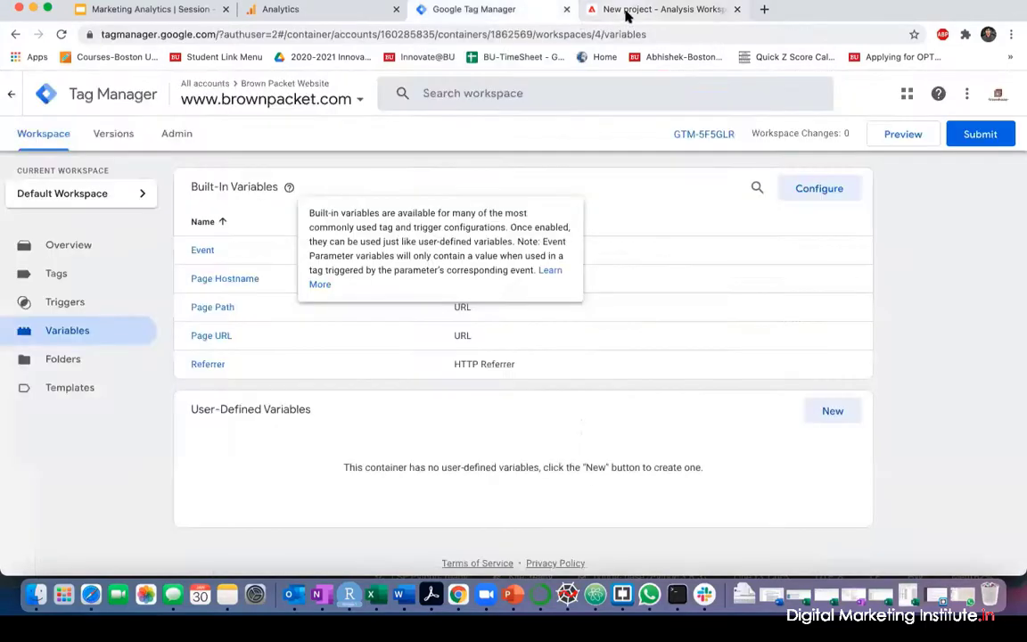
click(589, 12)
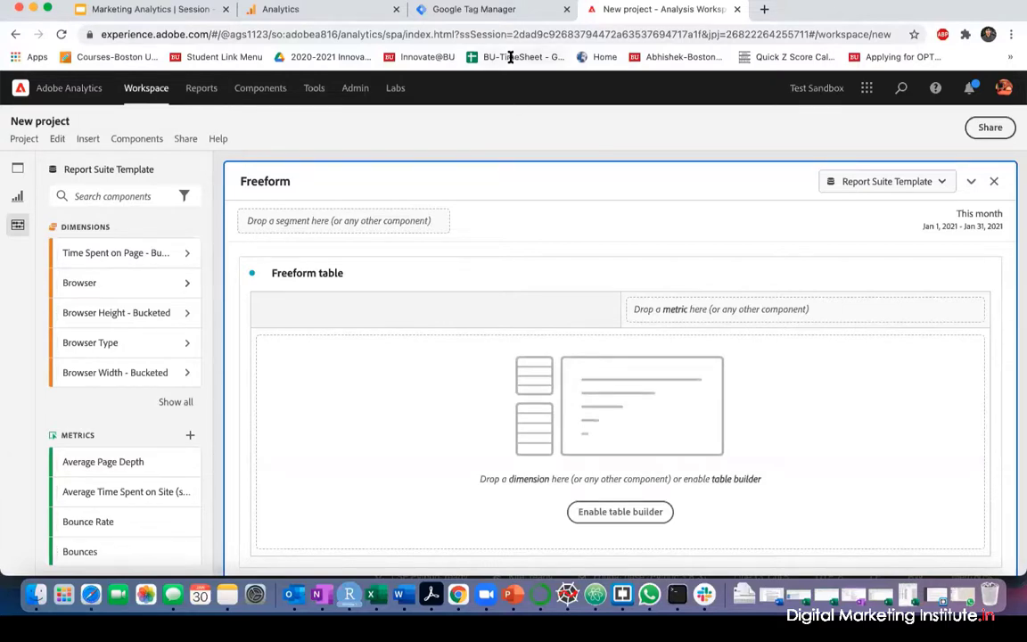
click(519, 13)
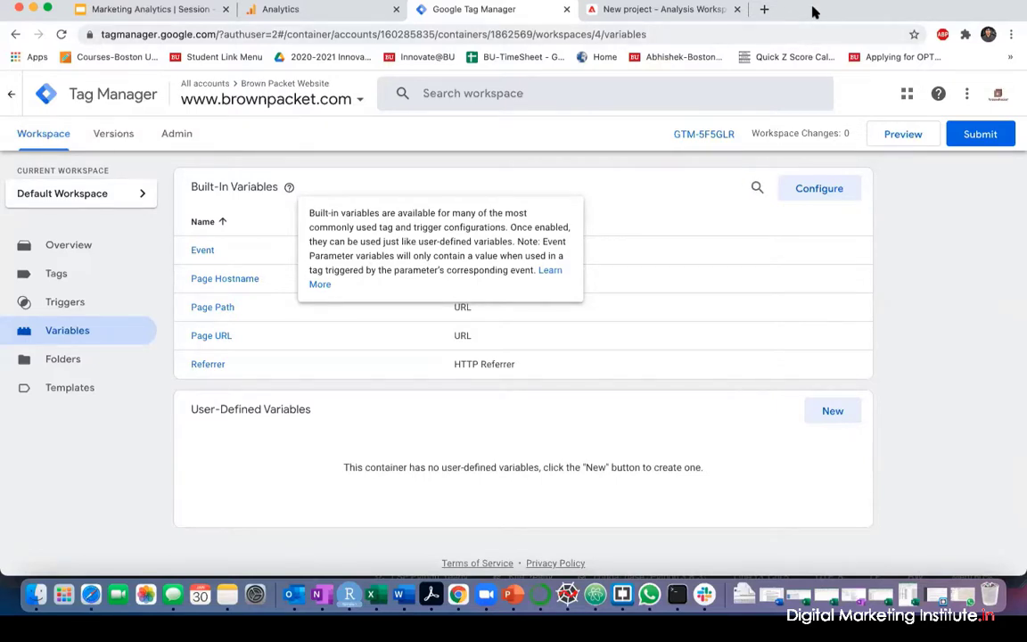
click(675, 9)
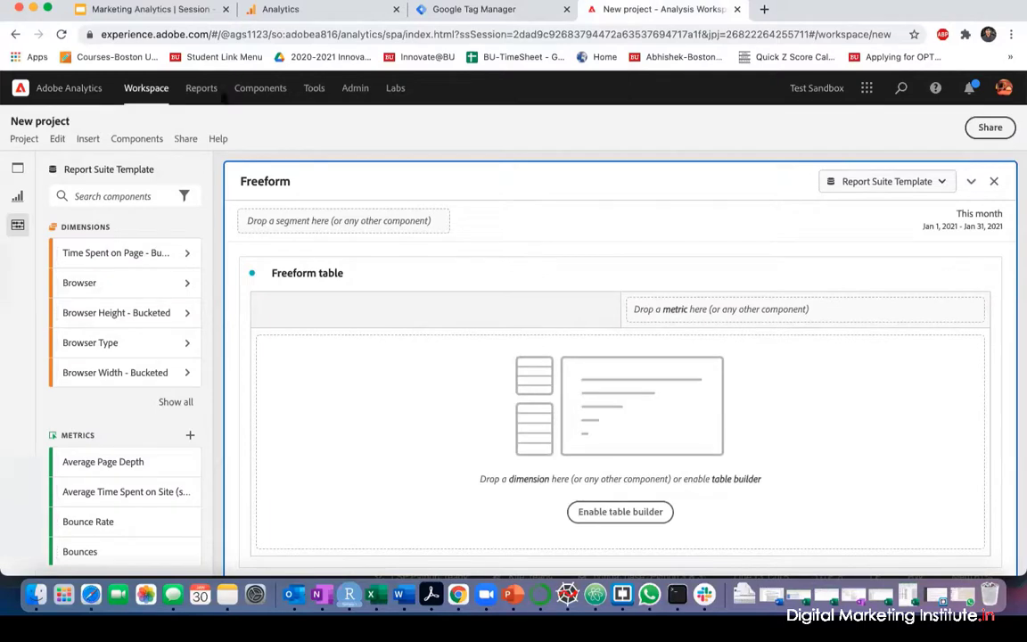
click(309, 11)
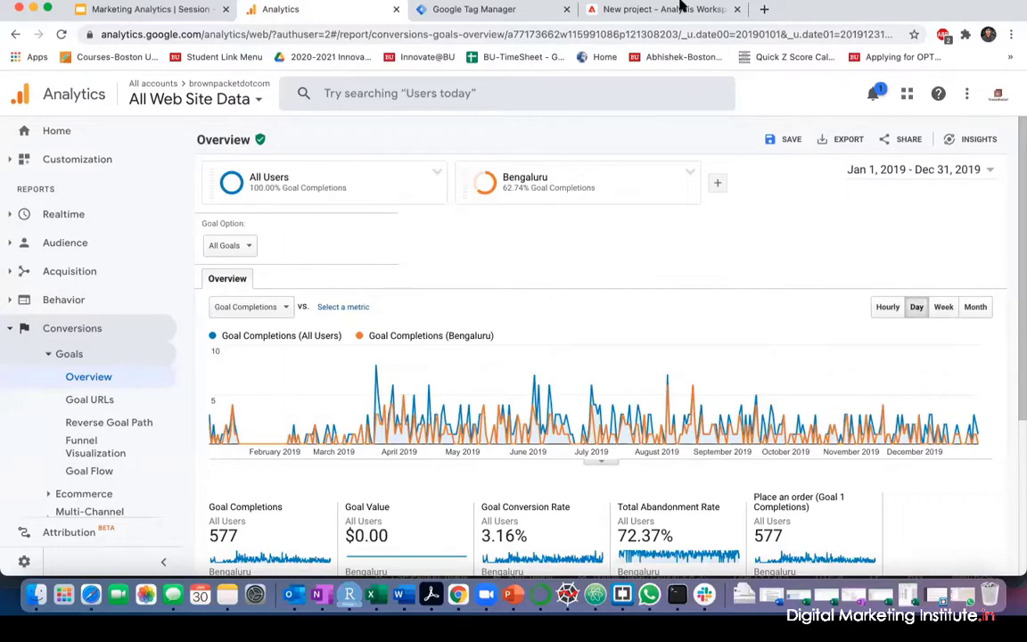
click(615, 8)
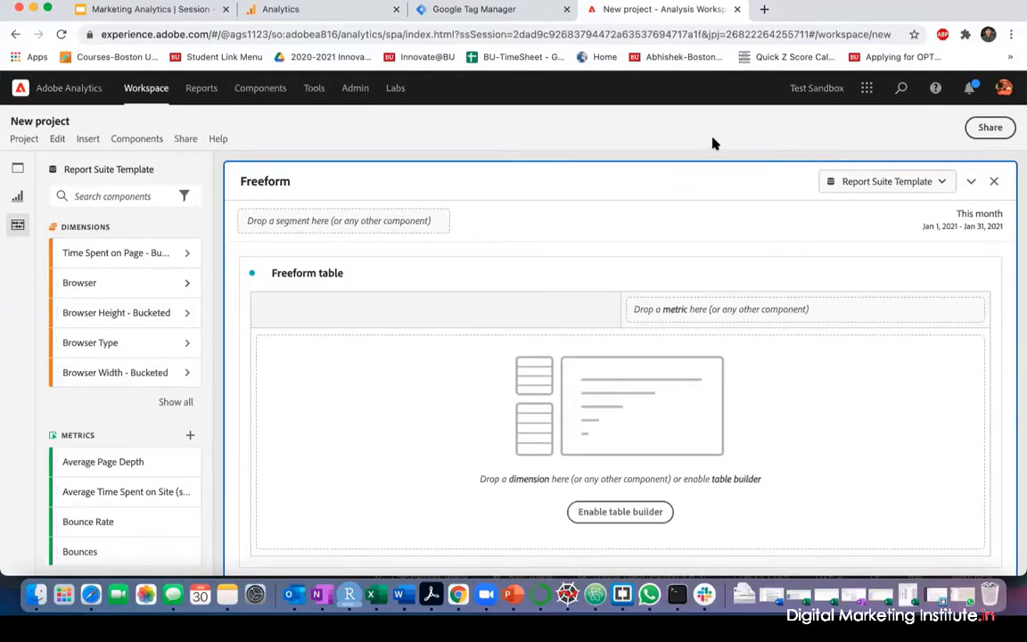
Set the Freeform panel's report suite to LUMA Store and its date range to Last year
click(928, 181)
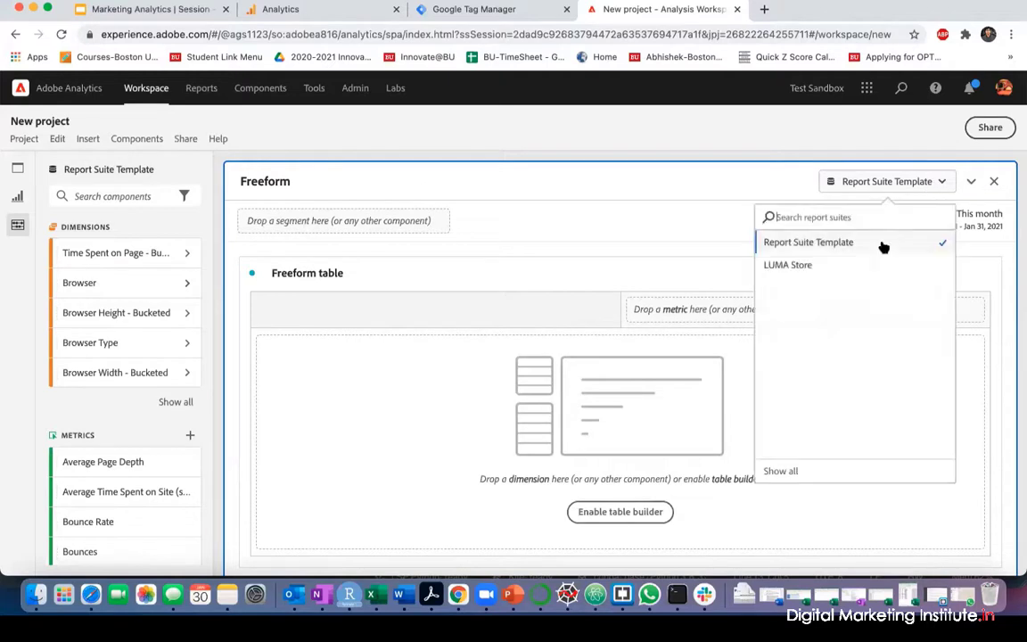
click(851, 269)
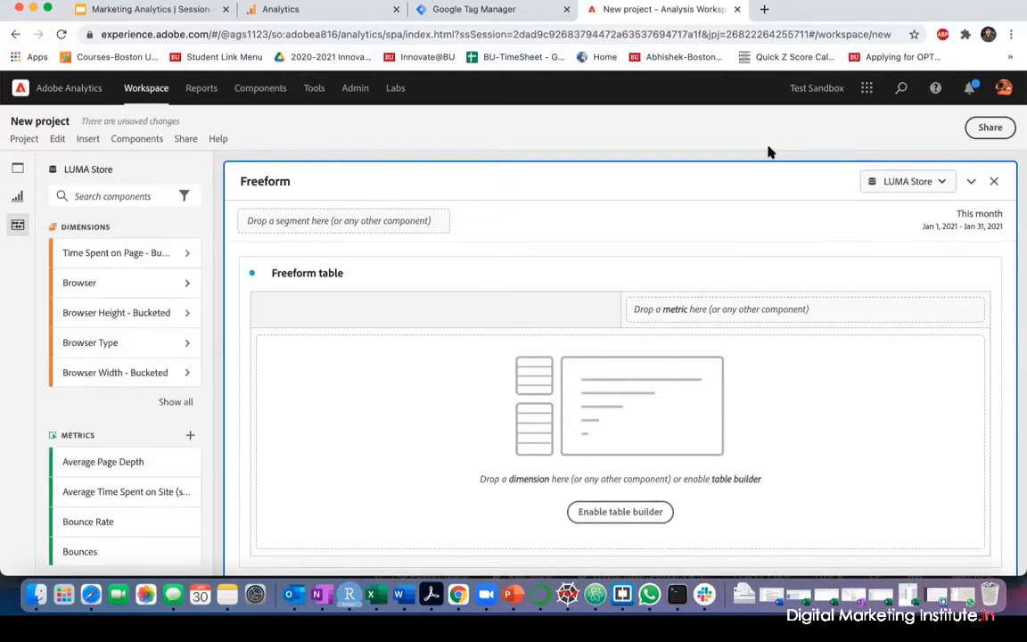
click(970, 224)
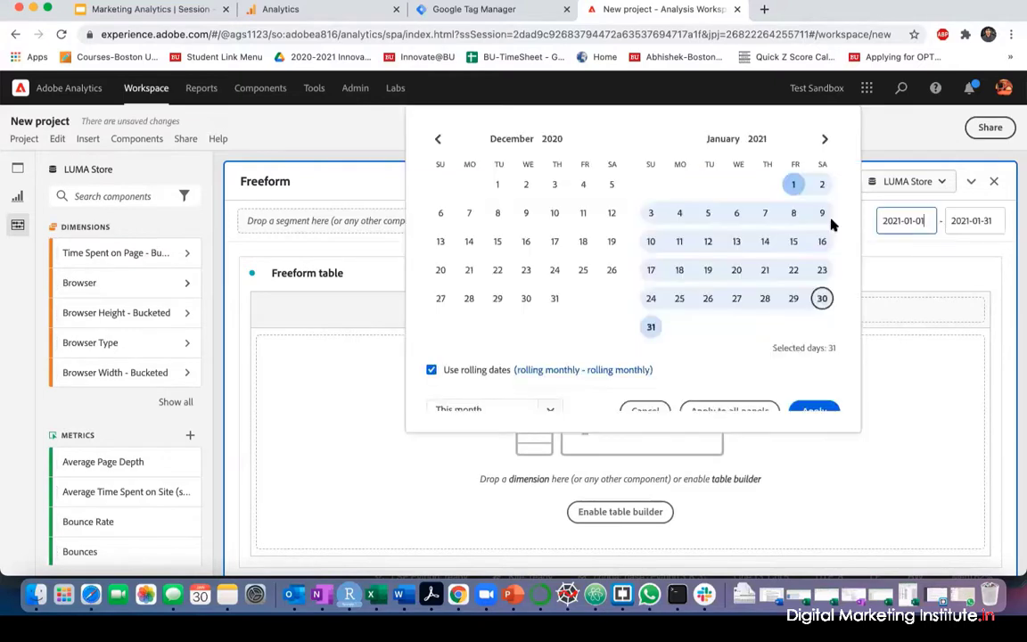
scroll(699, 321, down, 1)
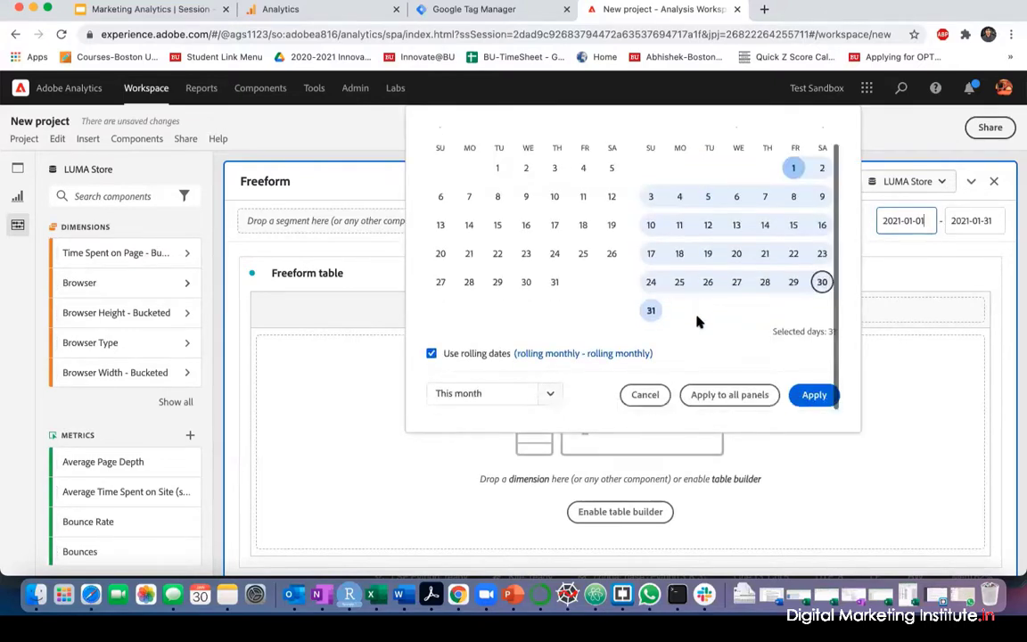
click(545, 393)
scroll(505, 437, down, 5)
scroll(505, 437, down, 10)
scroll(505, 437, down, 1)
scroll(505, 436, up, 1)
scroll(505, 437, down, 2)
scroll(505, 437, up, 2)
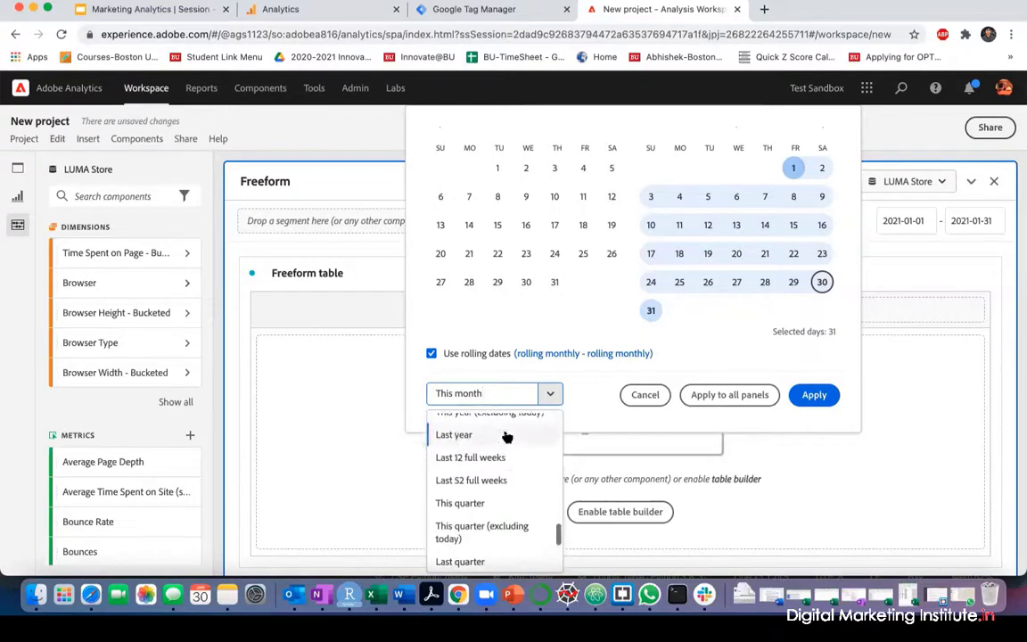
click(499, 431)
click(827, 396)
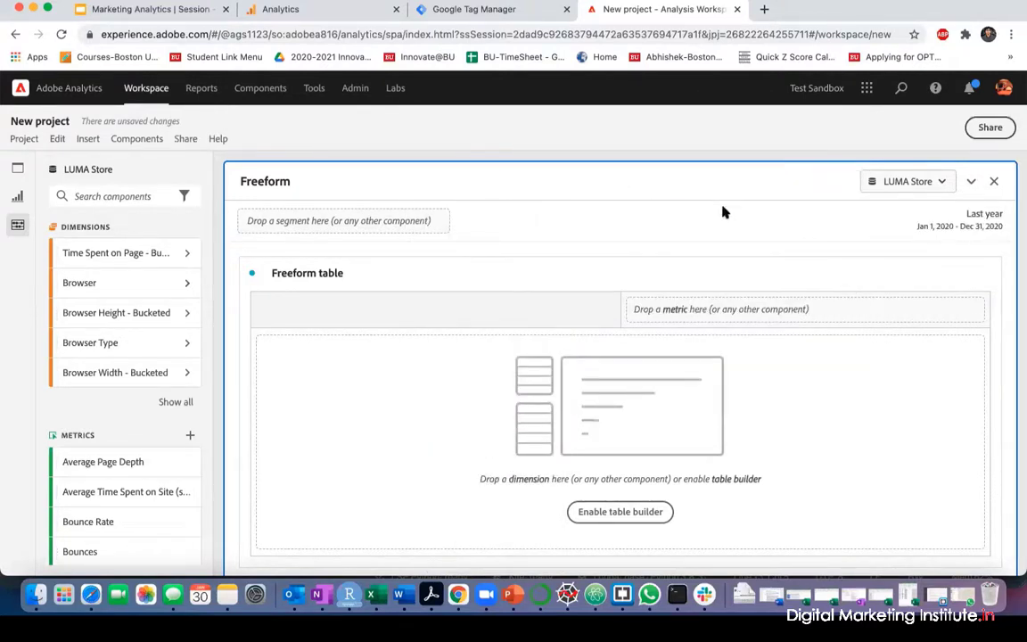
Search the components for "page" and add the Page dimension to the empty Freeform table
click(136, 195)
text(page)
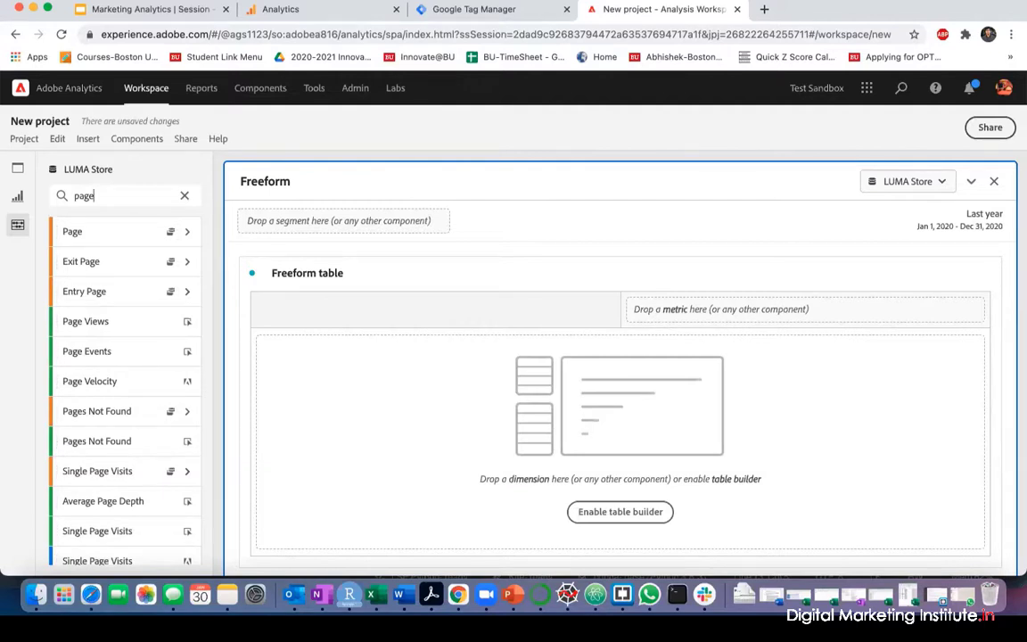
click(30, 140)
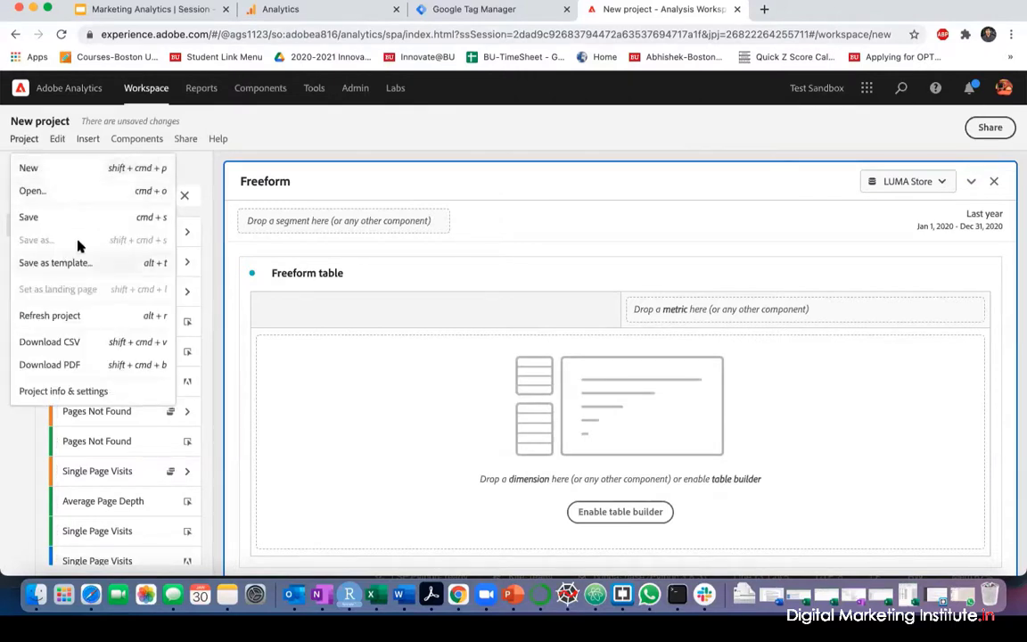
mouse_move(88, 138)
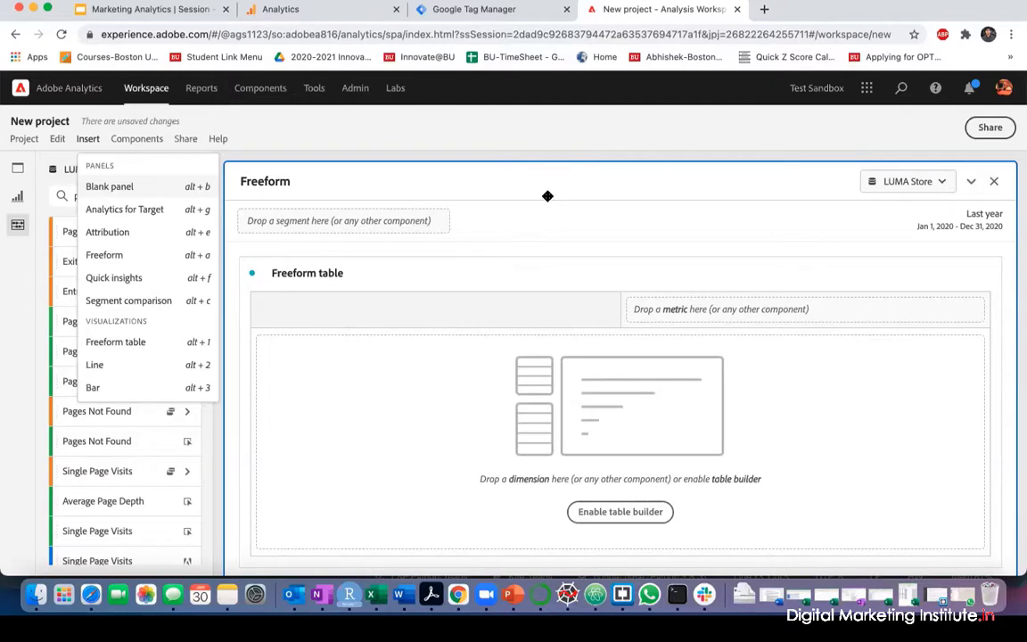
click(325, 150)
drag(99, 233, 408, 385)
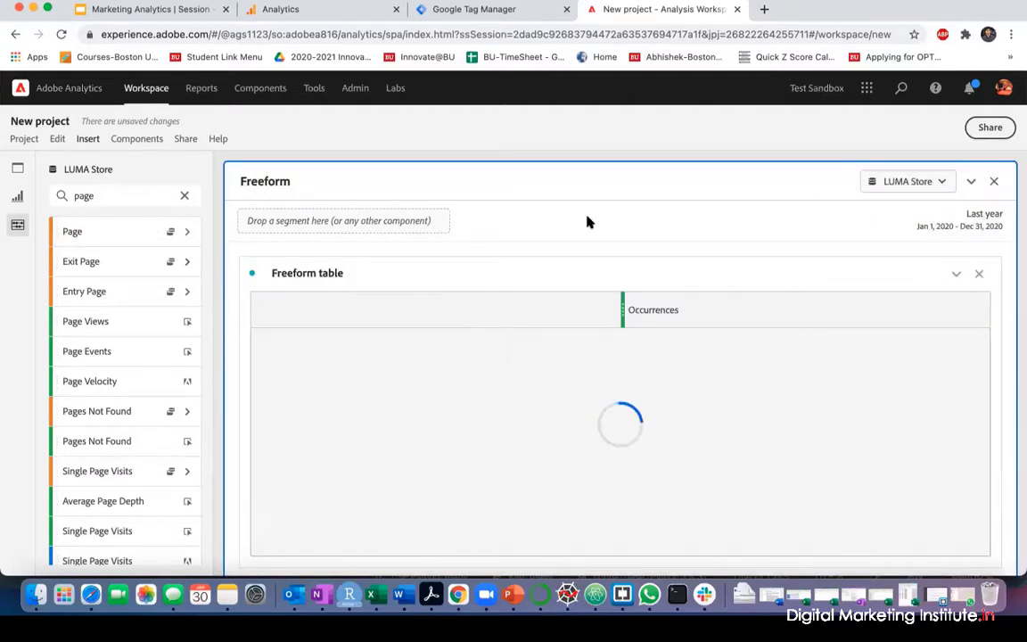
Search the components for "page vi", replace the Freeform table's Occurrences metric with Page Views, and clear the search
scroll(586, 222, down, 2)
scroll(581, 311, up, 2)
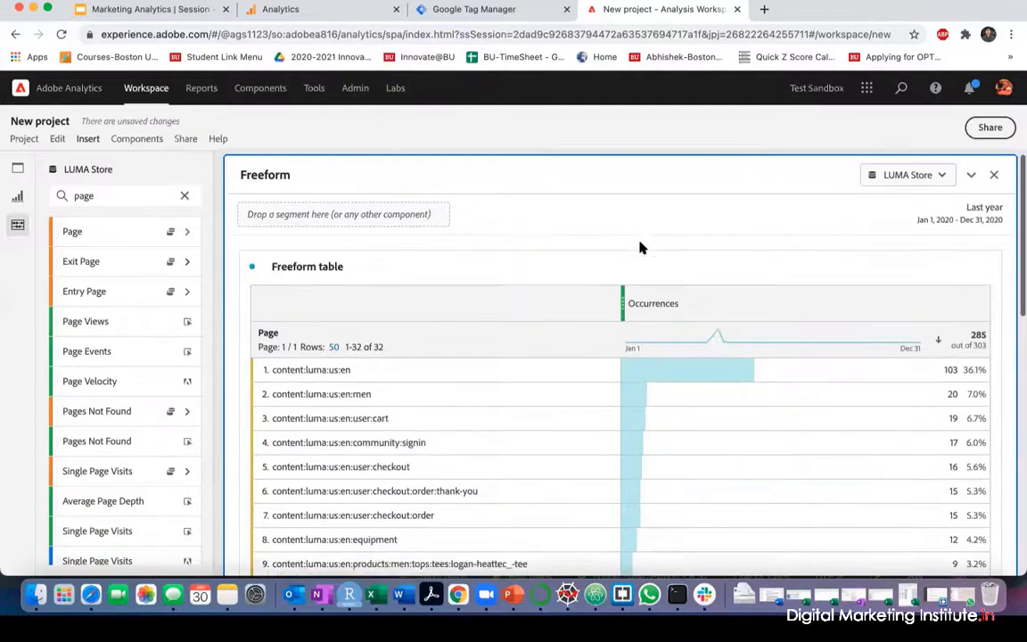
scroll(640, 246, down, 3)
scroll(640, 247, up, 3)
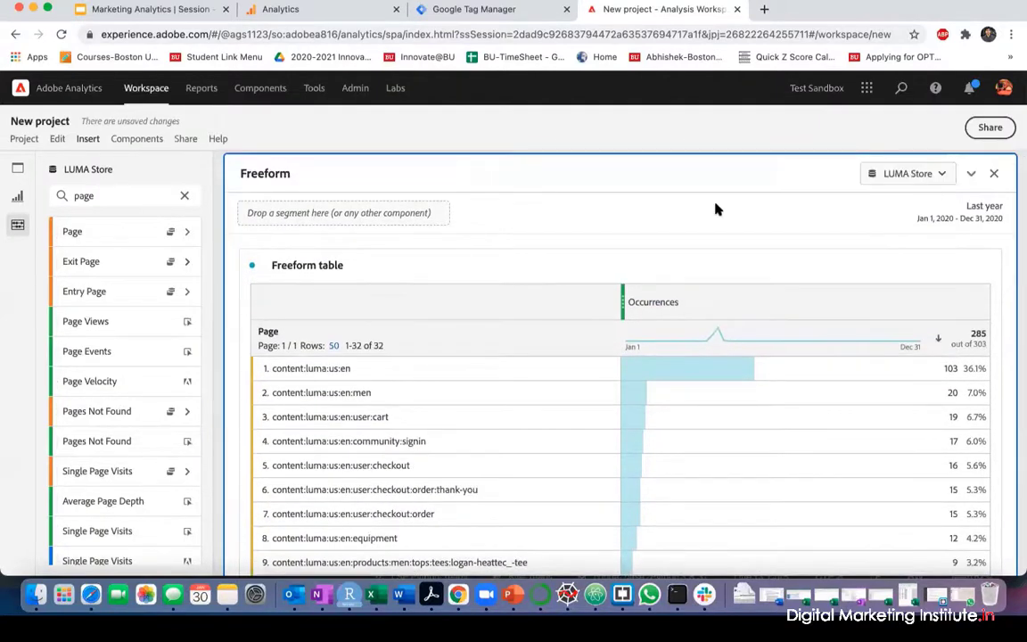
scroll(533, 343, down, 3)
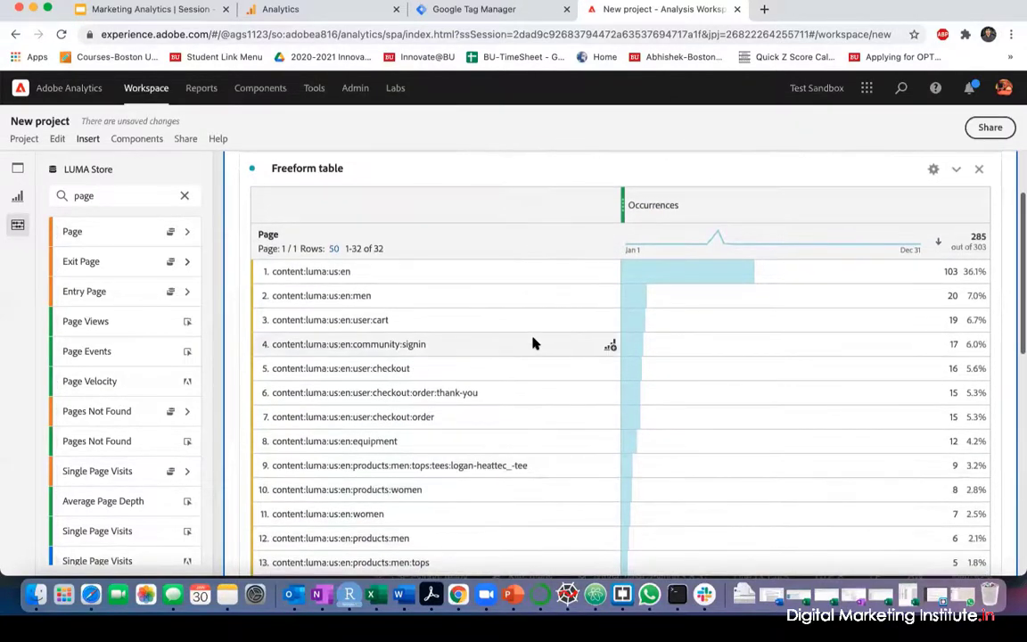
scroll(522, 355, down, 1)
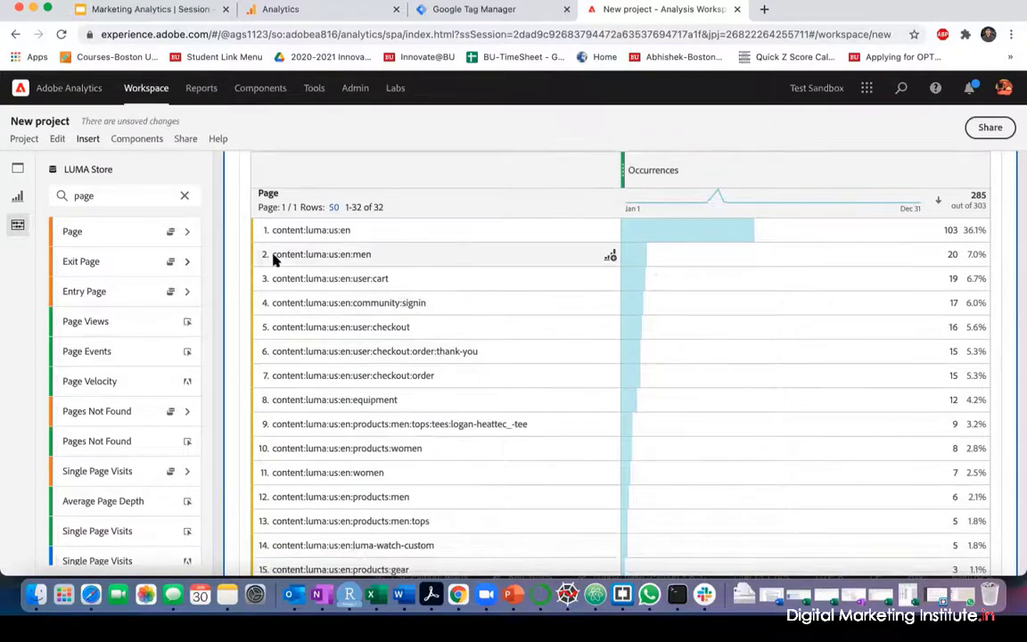
double_click(114, 198)
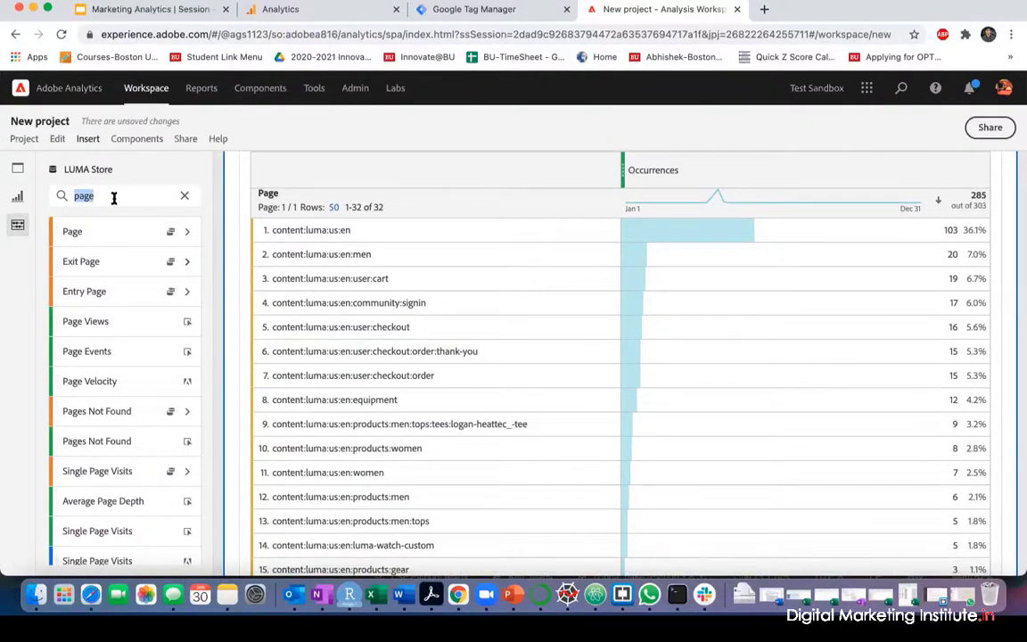
text(page vi)
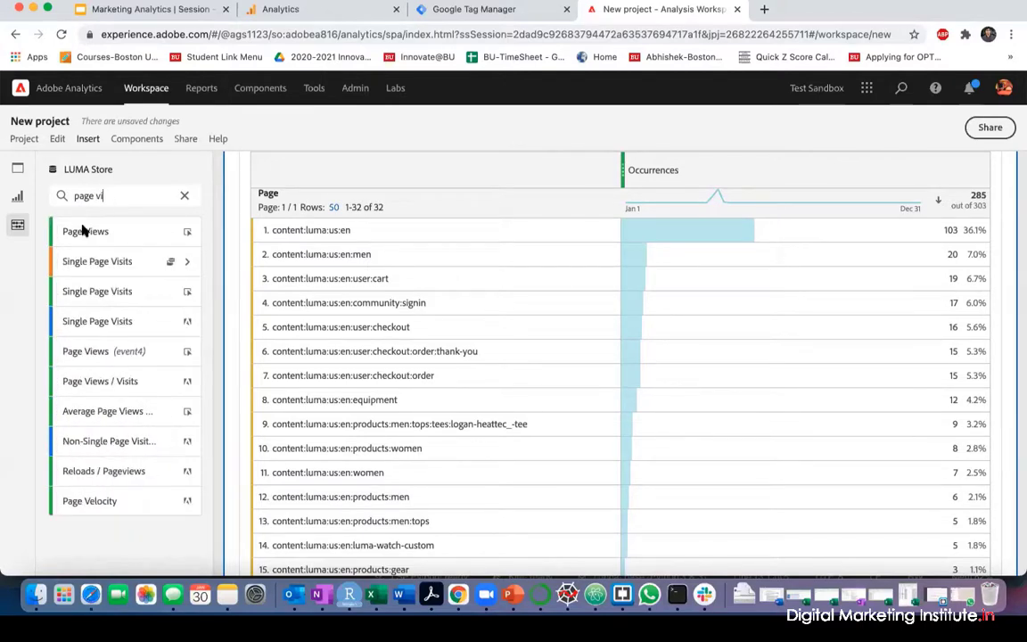
drag(76, 231, 769, 173)
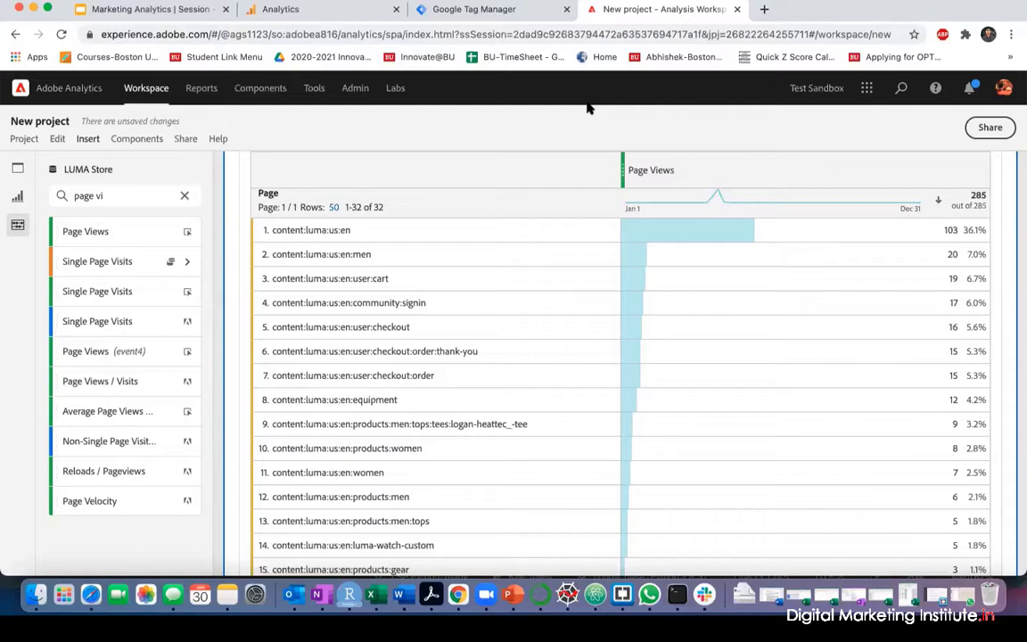
mouse_move(599, 202)
click(184, 198)
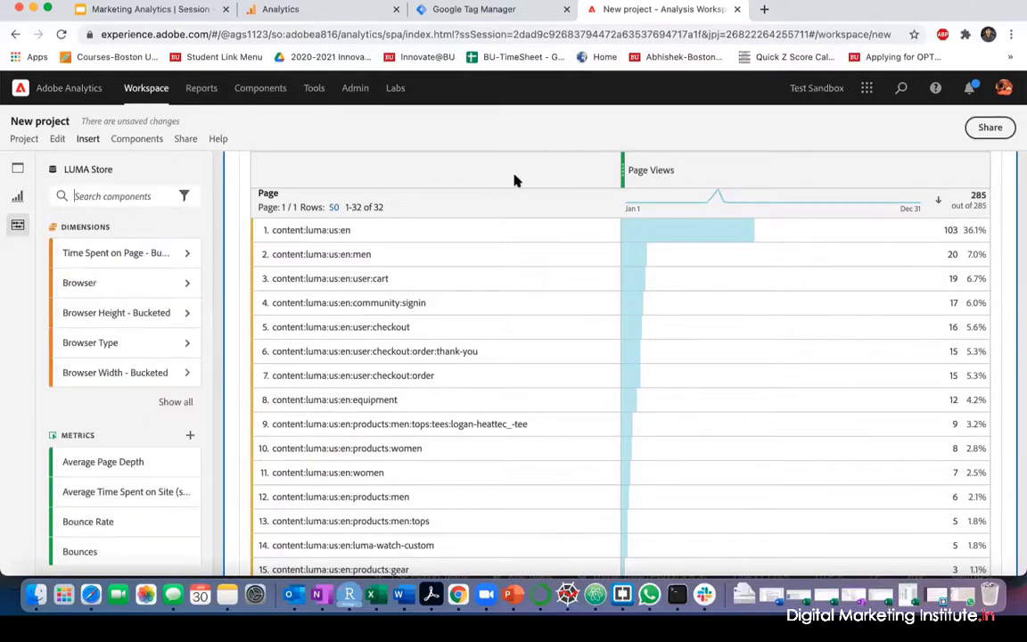
Insert a blank panel into the project above the Freeform panel
click(89, 140)
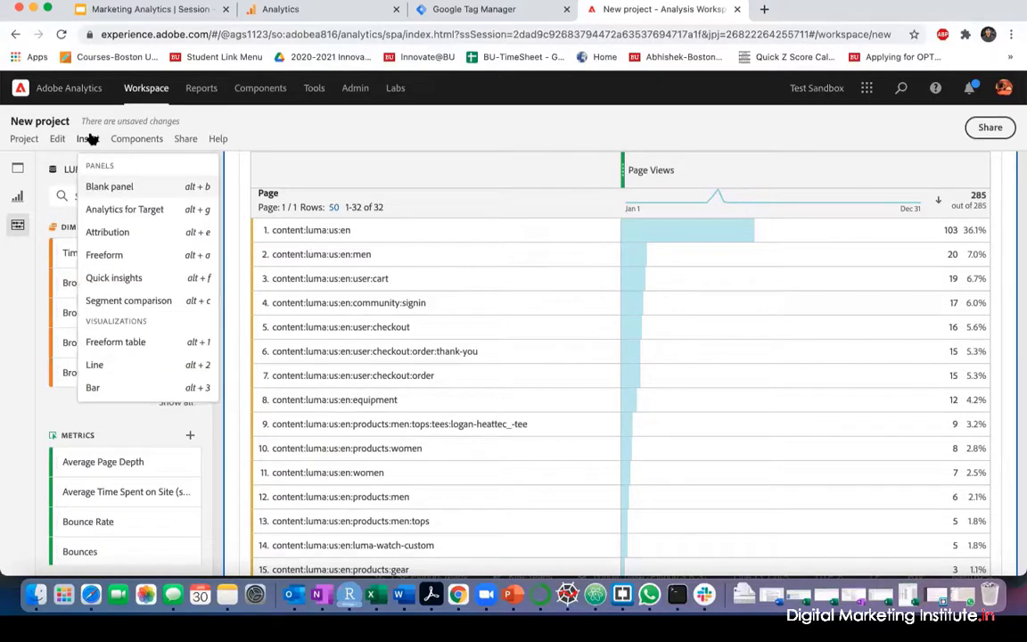
click(133, 186)
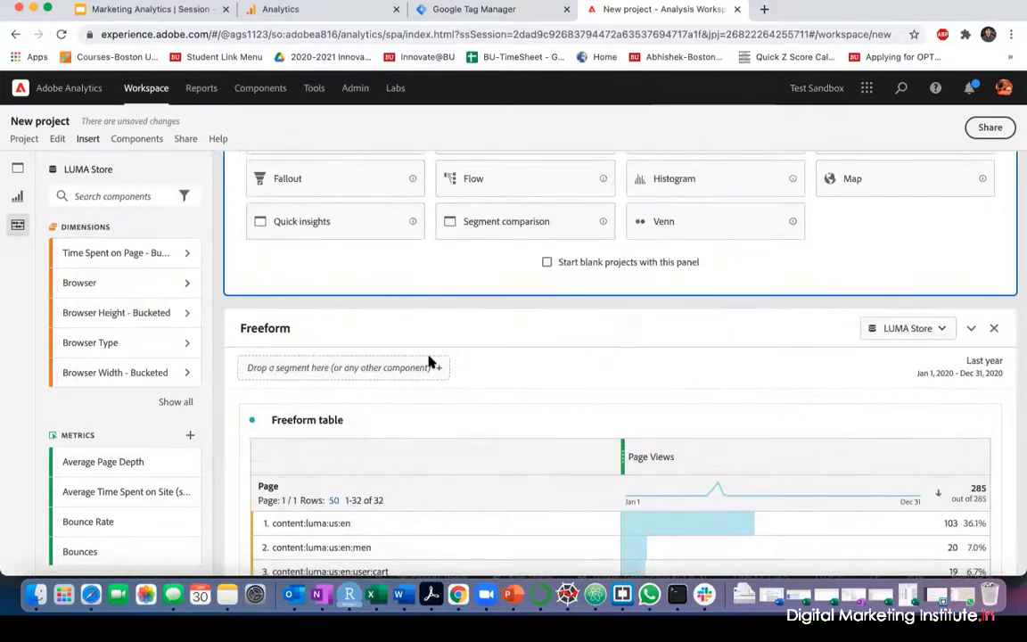
scroll(427, 360, up, 2)
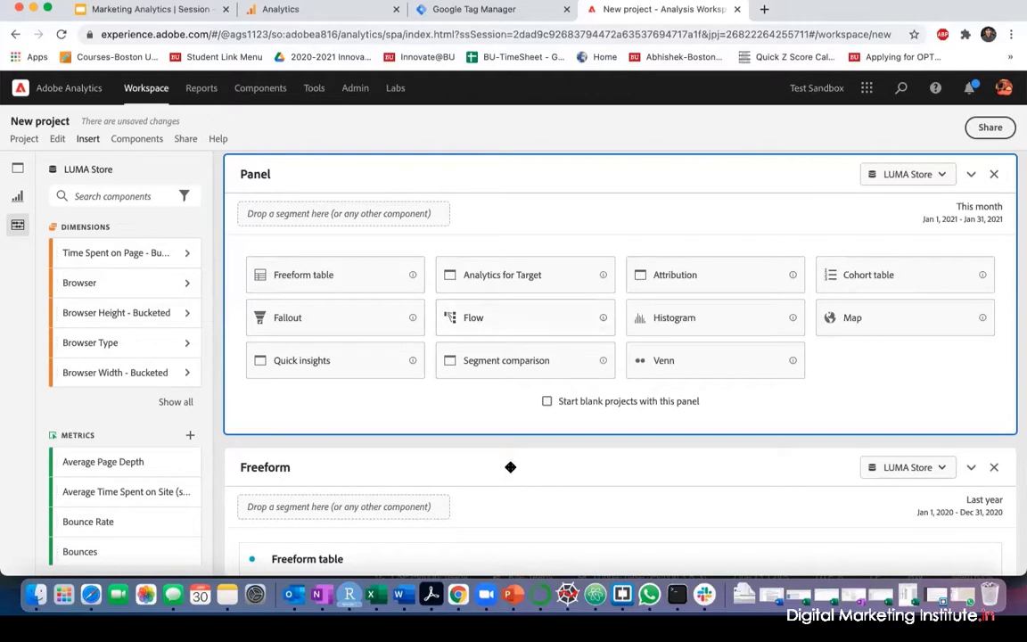
scroll(510, 466, down, 3)
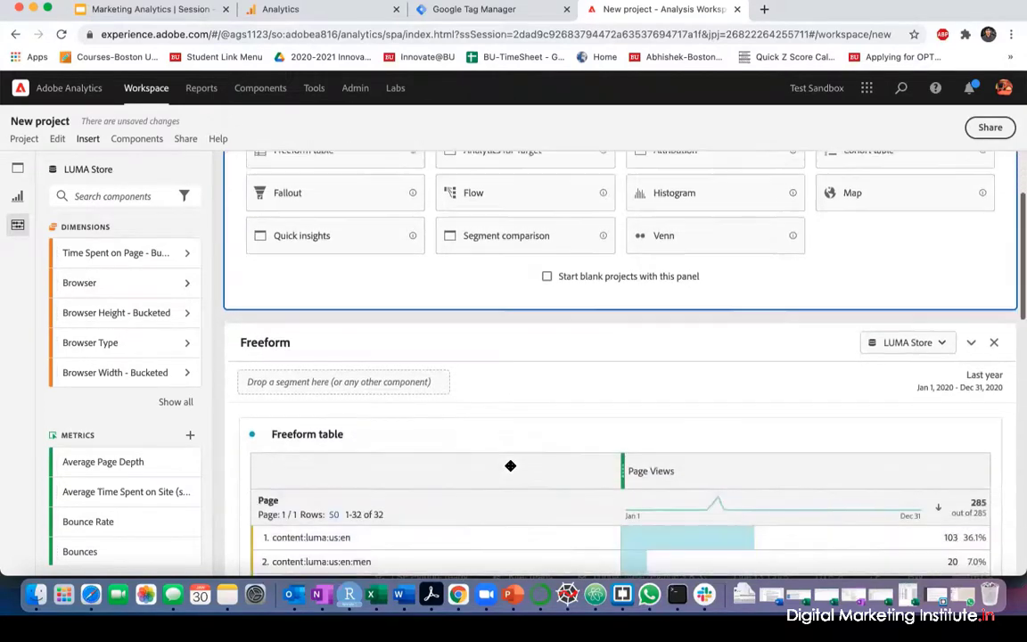
scroll(510, 468, down, 2)
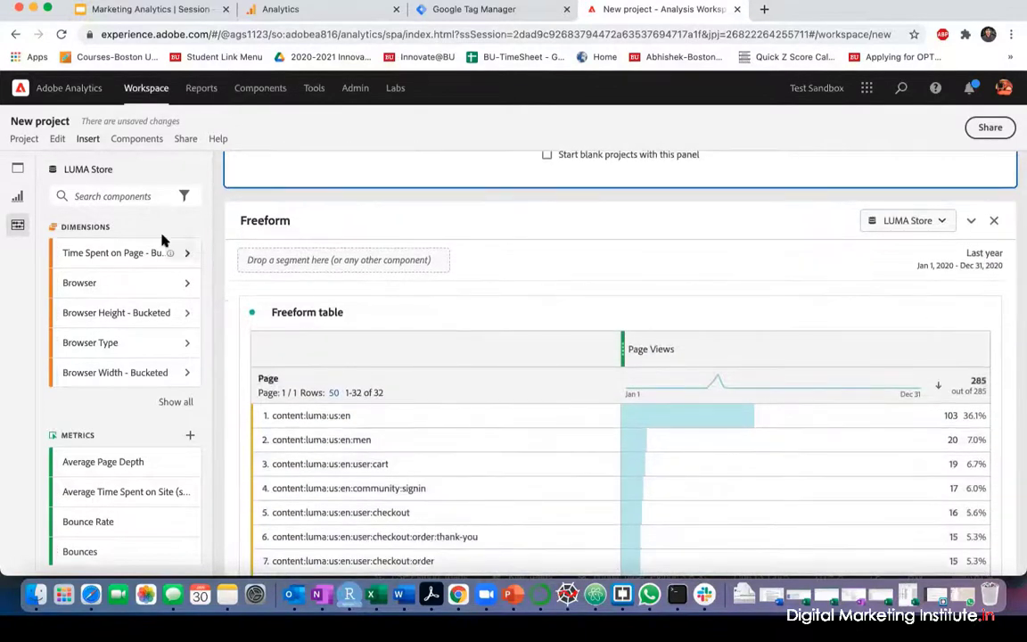
Look through the available visualizations and the component management options for segments, calculated metrics and reports
click(16, 196)
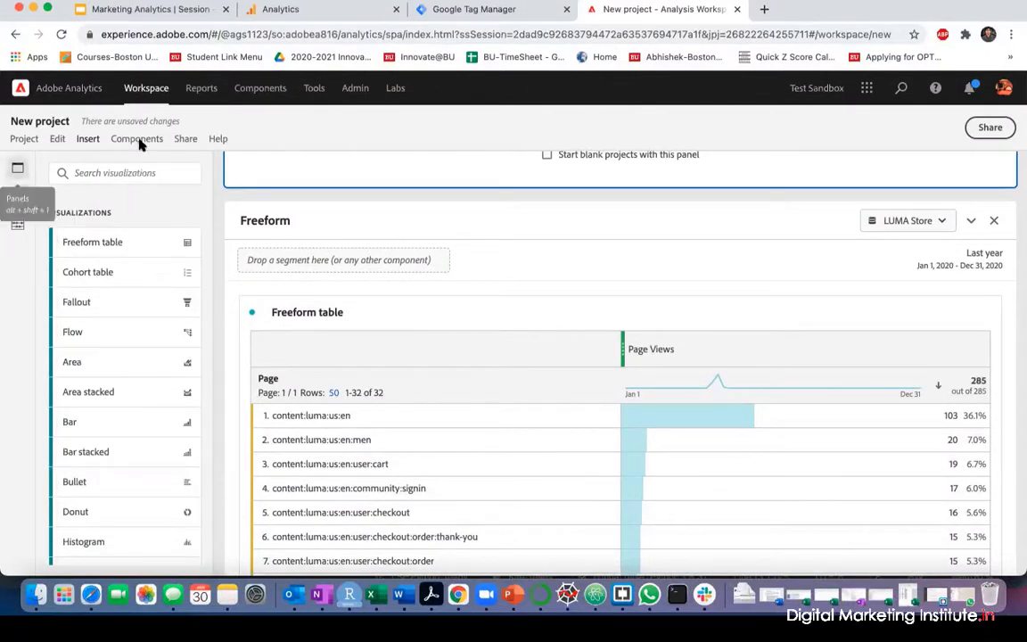
click(264, 93)
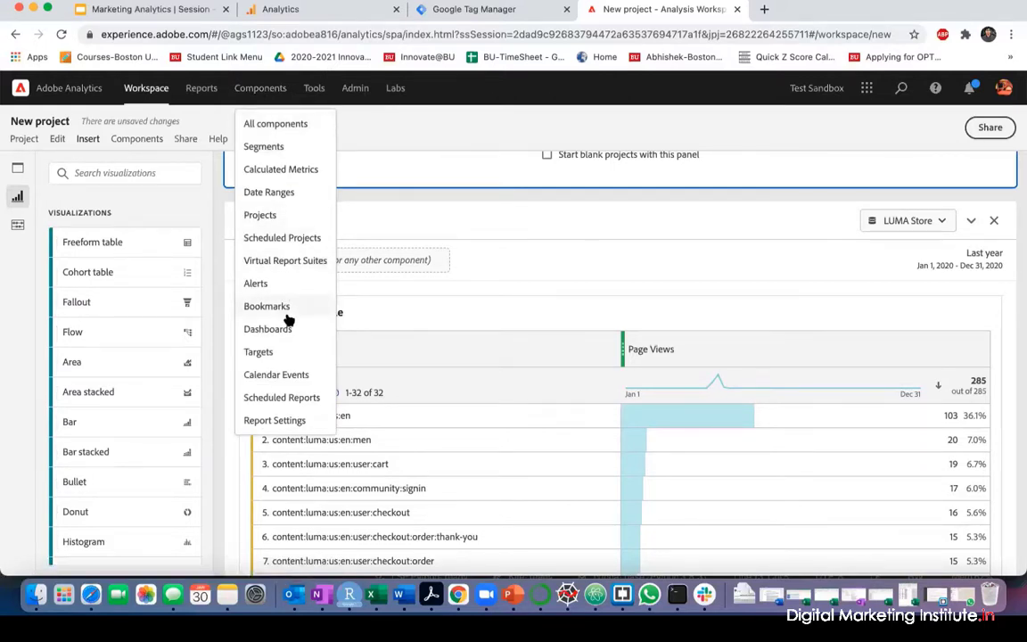
click(566, 205)
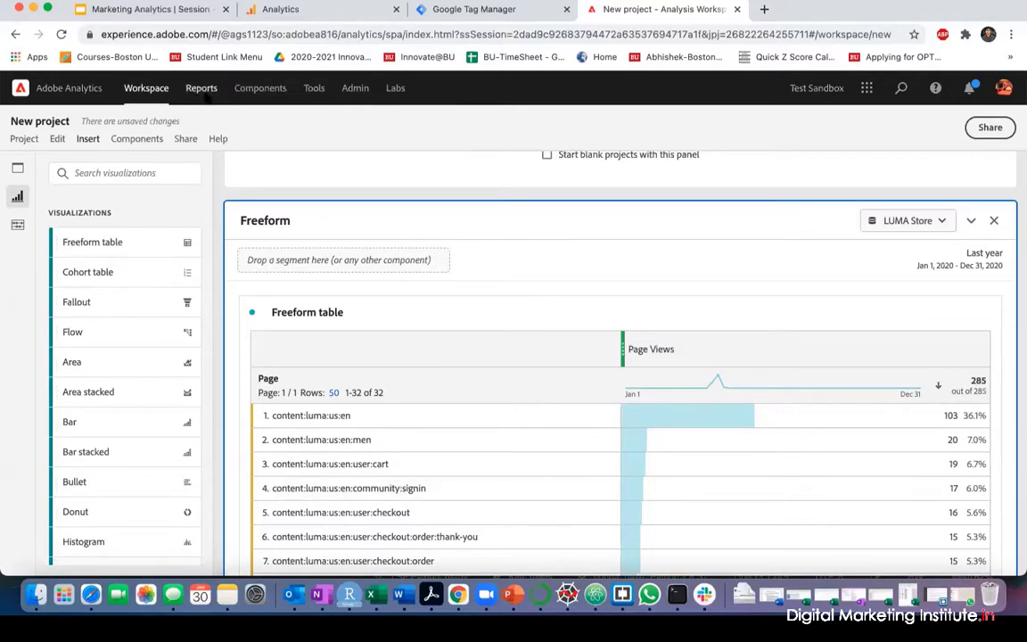
Switch to the Marketing Analytics presentation in Google Slides and show the "Key Concepts in Web Analytics" slide
click(175, 10)
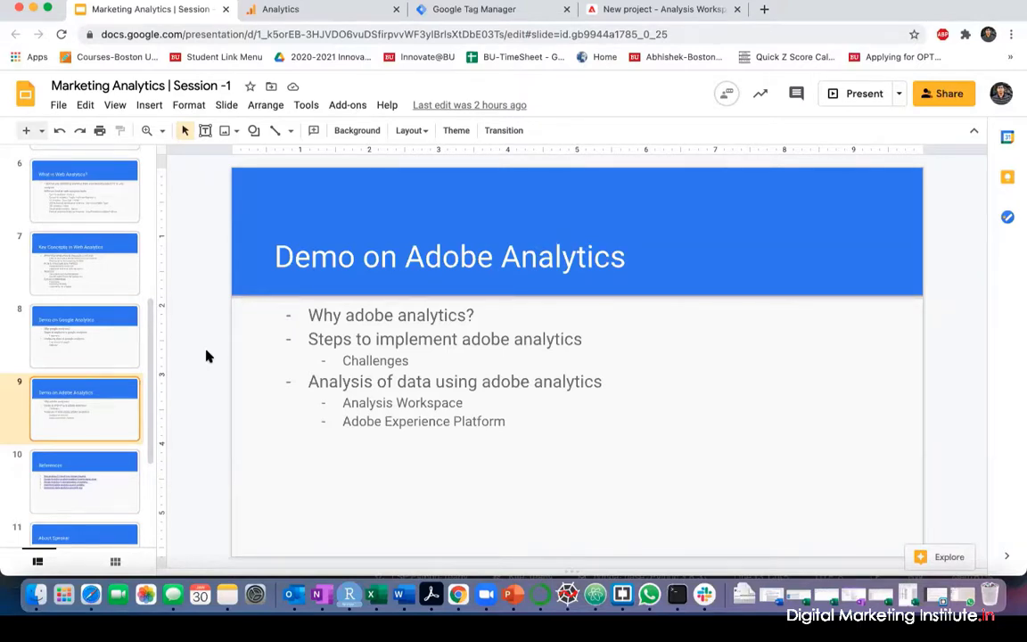
click(134, 278)
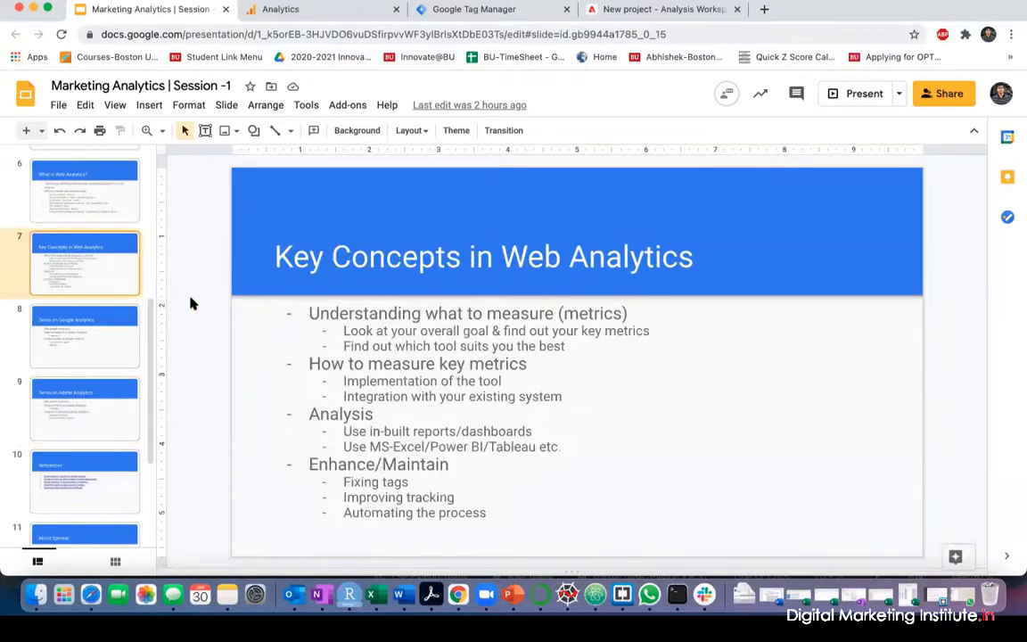